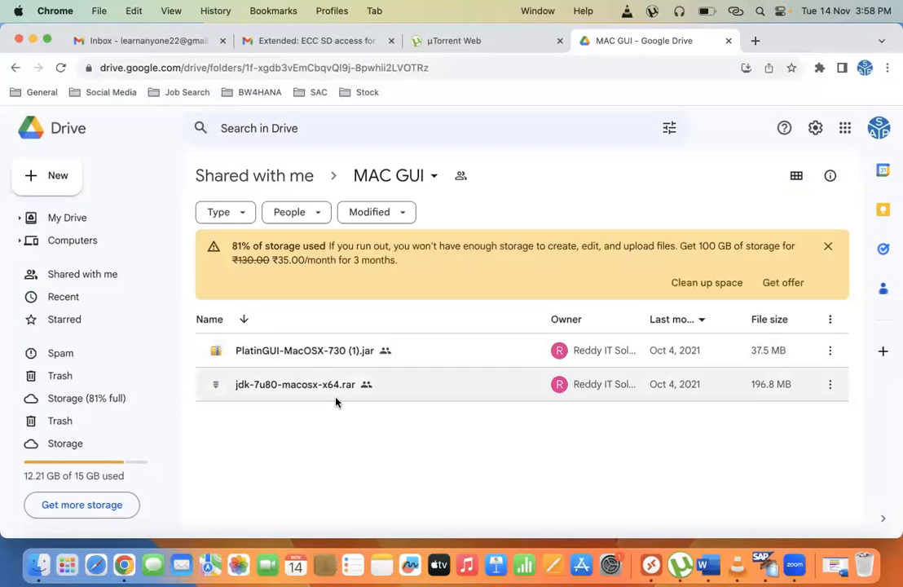
Step: Show the MAC GUI folder's Download option in Google Drive, then minimize Chrome
left_click(434, 179)
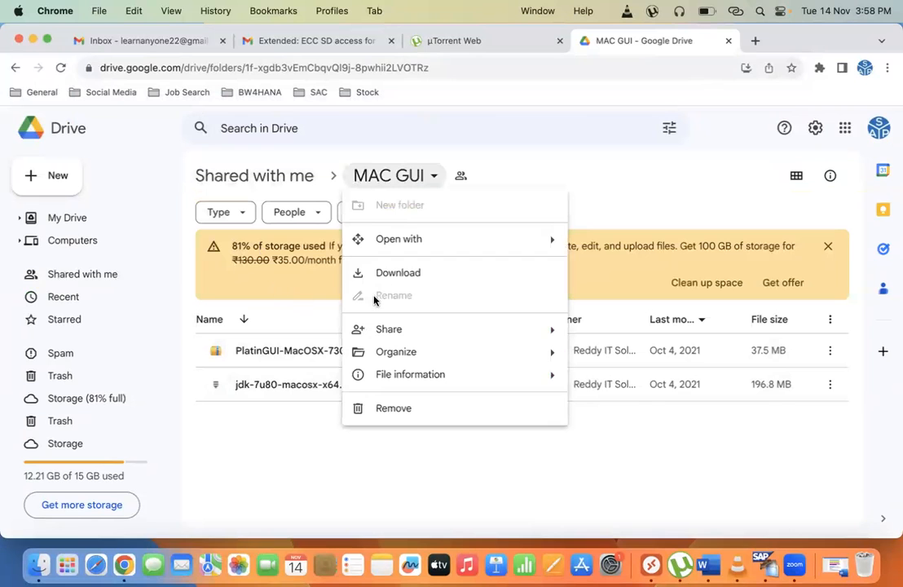
left_click(32, 40)
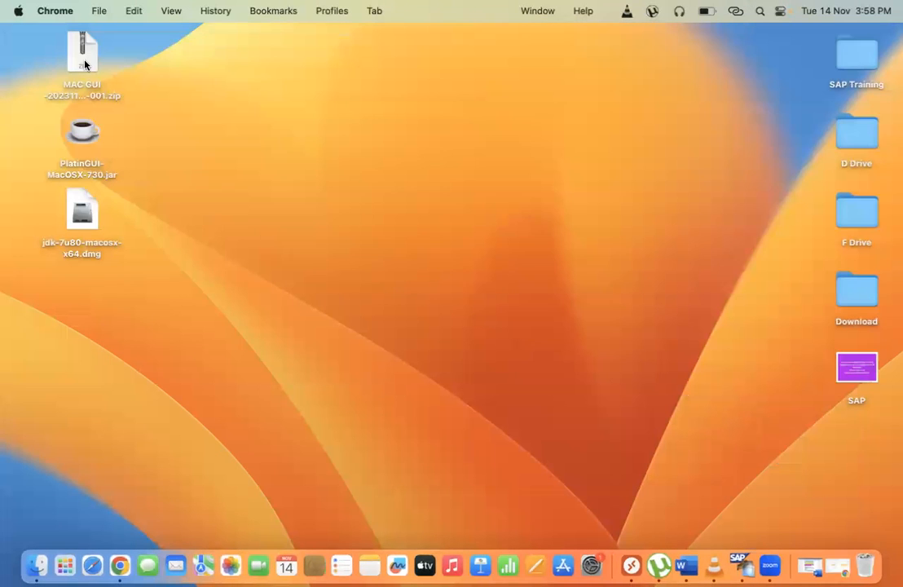
Step: Mount jdk-7u80-macosx-x64.dmg from the desktop and center the JDK 7 Update 80 window
left_click(85, 63)
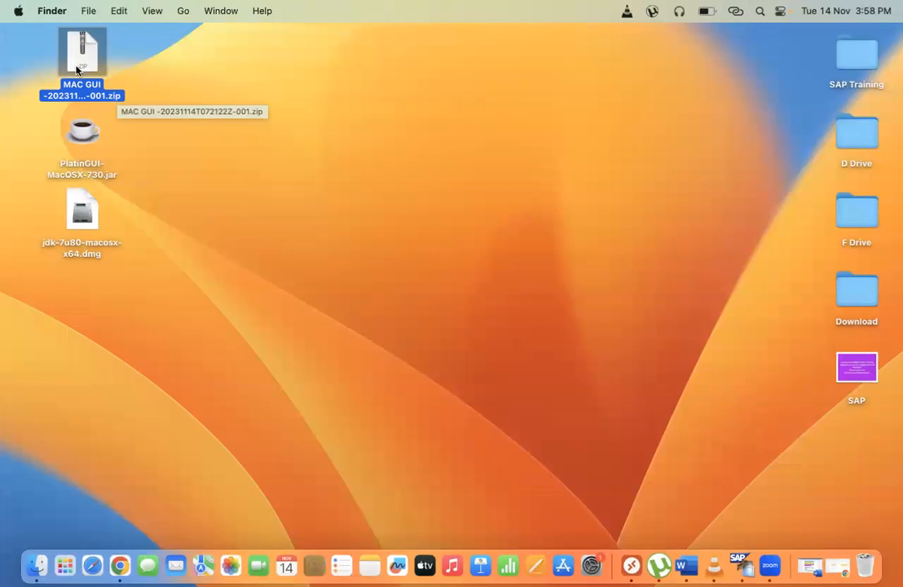
left_click(100, 165)
left_click(88, 233)
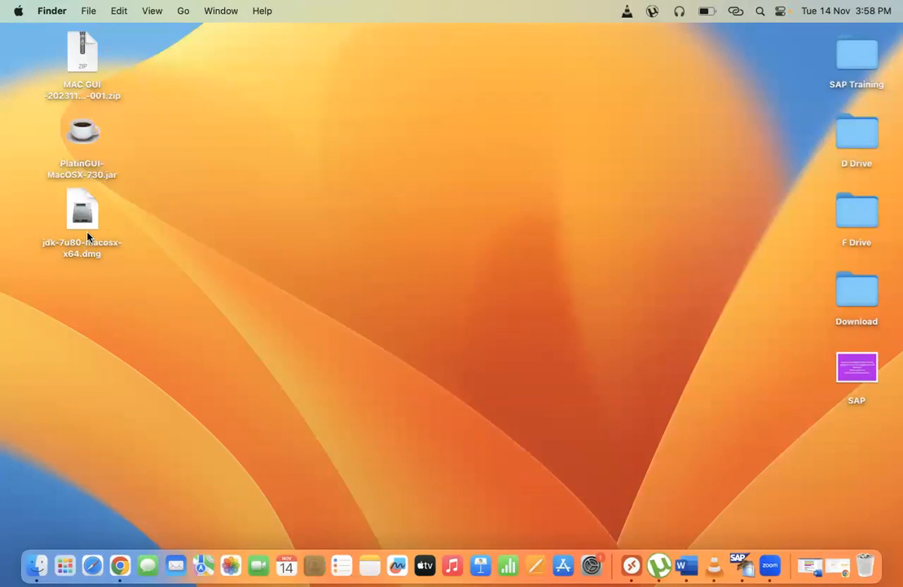
left_click(105, 179)
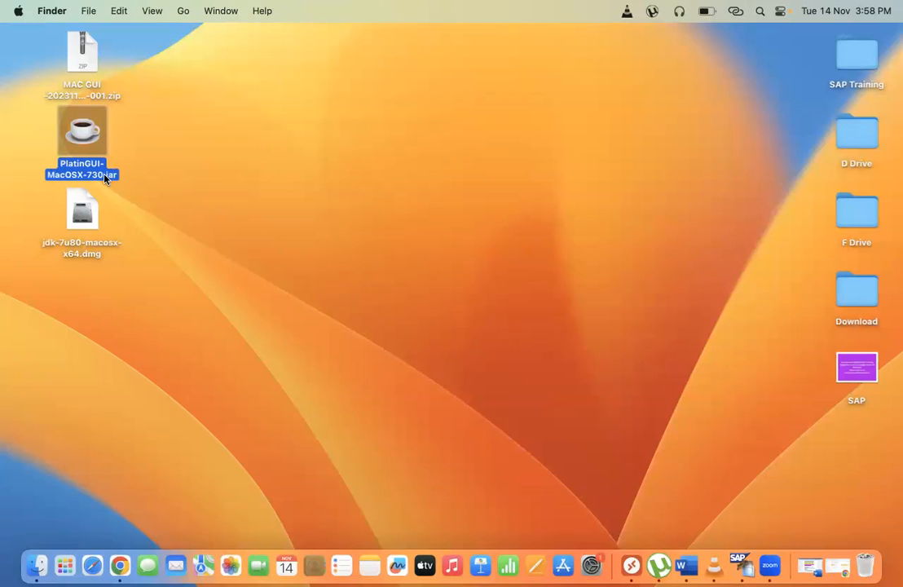
left_click(75, 214)
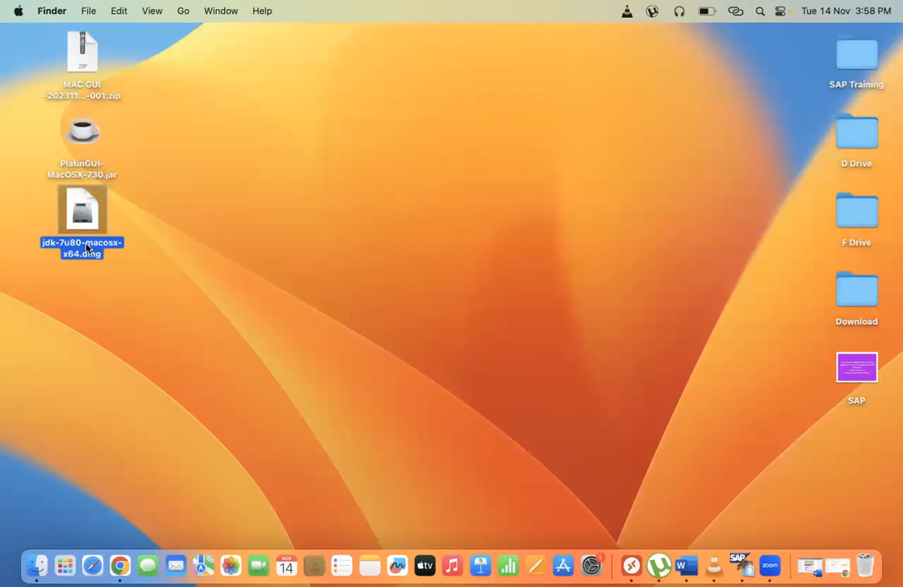
left_click(162, 287)
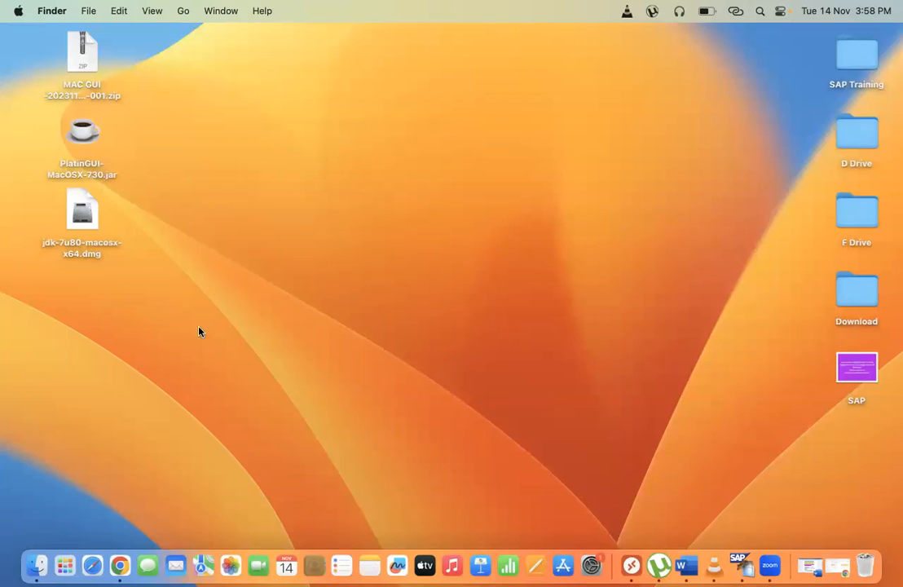
double_click(78, 214)
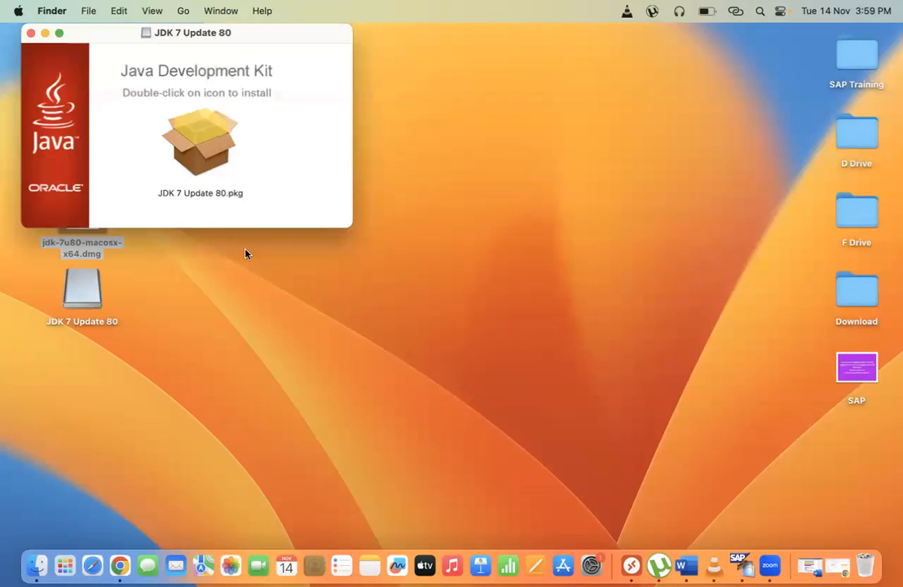
left_click_drag(97, 42, 315, 122)
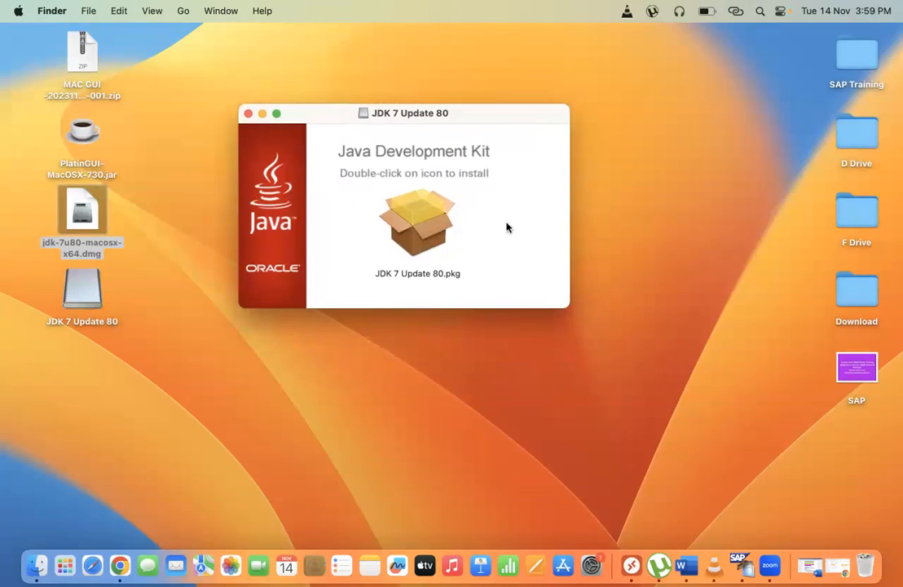
Step: Run JDK 7 Update 80.pkg to the Standard Install (464.5 MB) step, then close the installer and JDK window
double_click(419, 236)
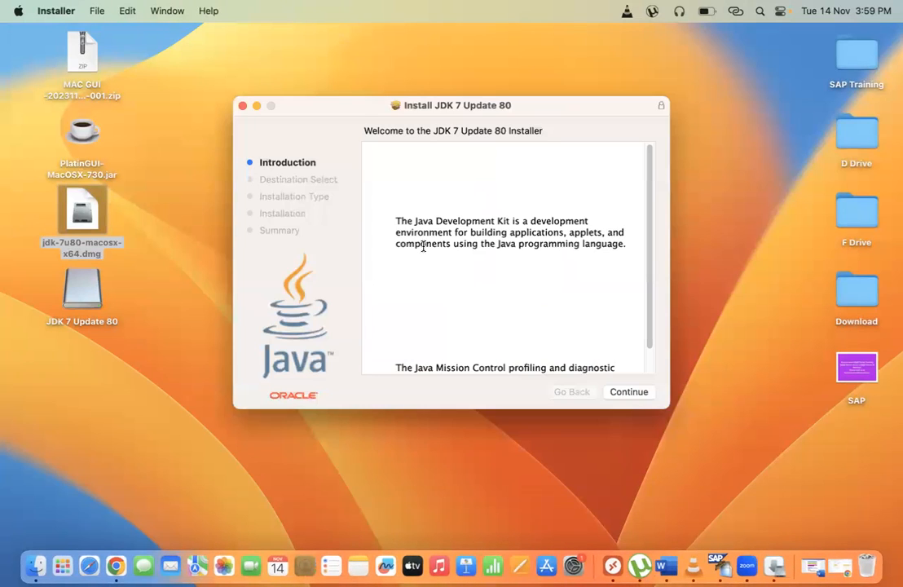
left_click_drag(348, 110, 335, 99)
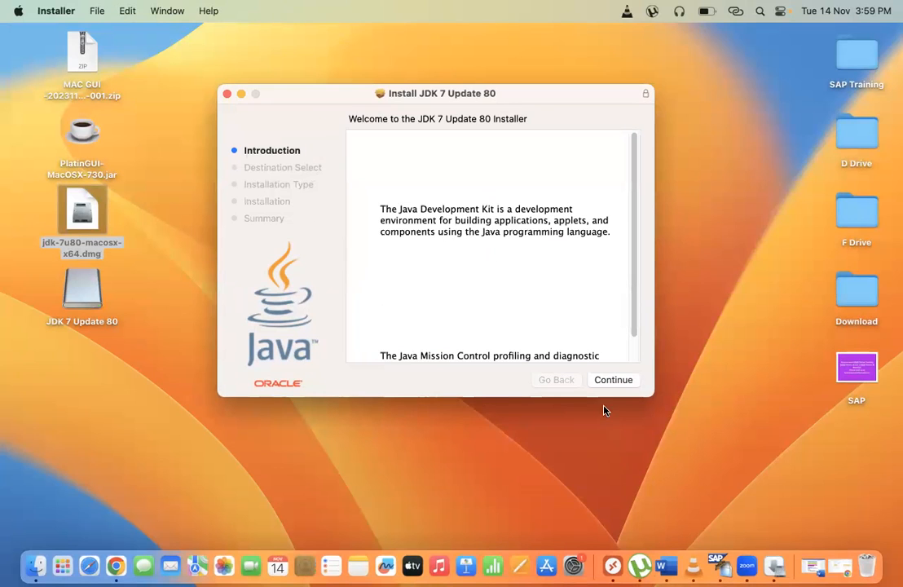
left_click(613, 381)
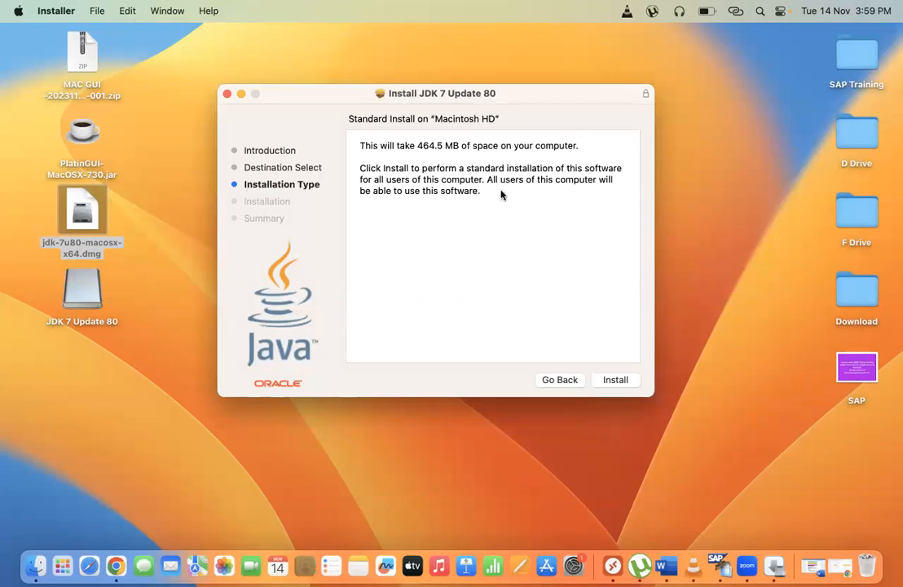
left_click(227, 93)
left_click(244, 114)
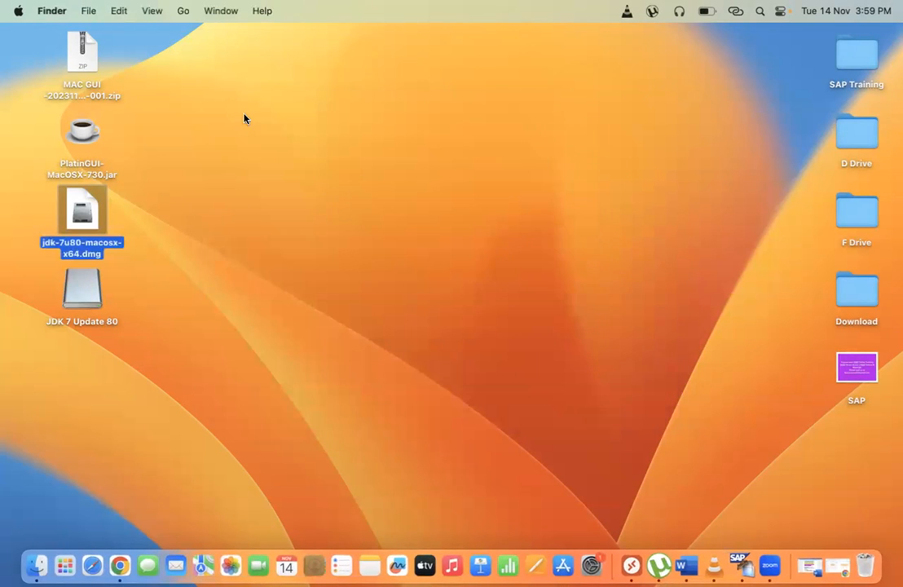
Step: Launch PlatinGUI-MacOSX-730.jar and advance the SAP GUI 7.30 installer past Introduction and Readme
left_click(271, 358)
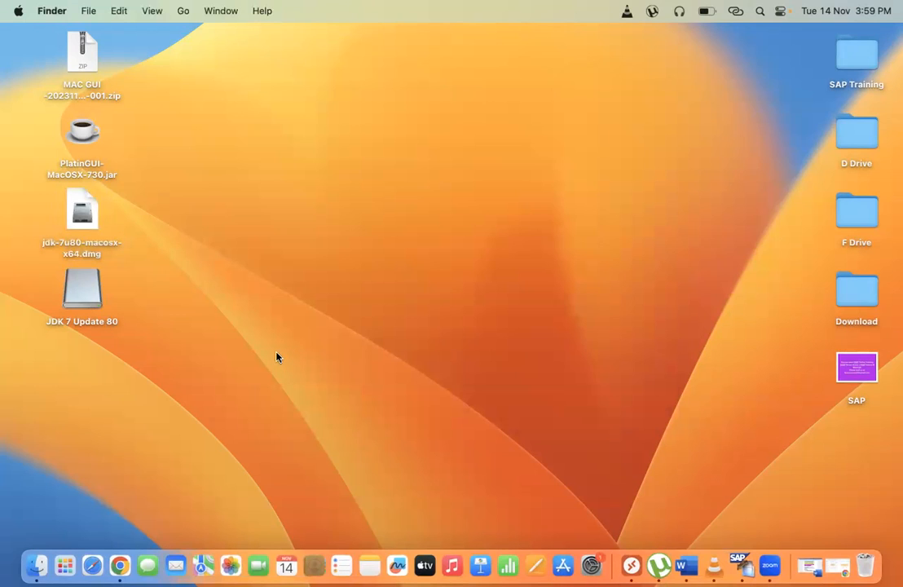
left_click(84, 173)
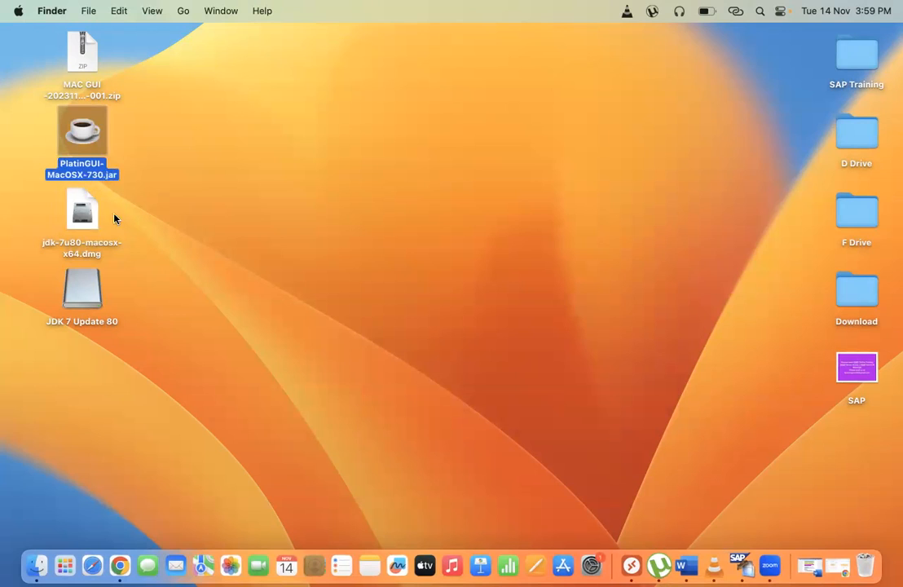
double_click(85, 150)
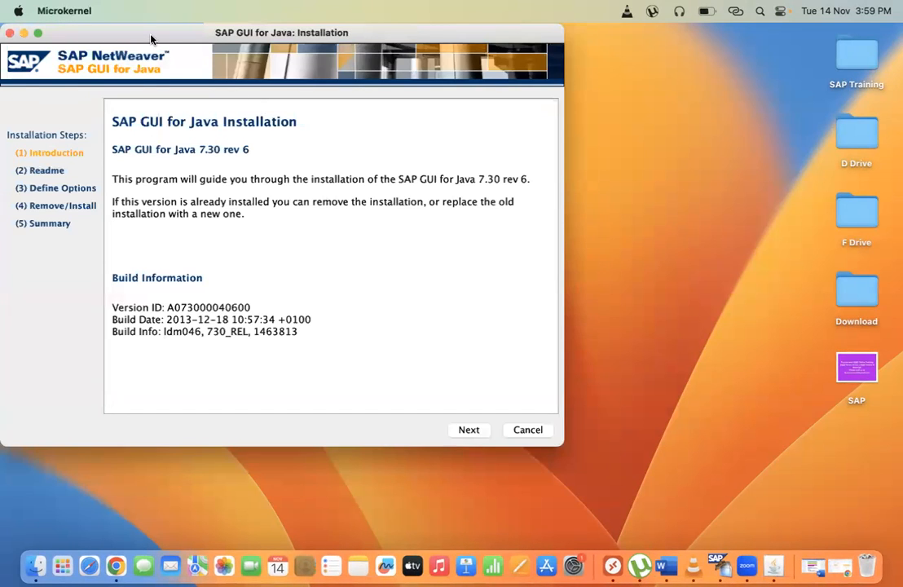
left_click_drag(151, 39, 295, 92)
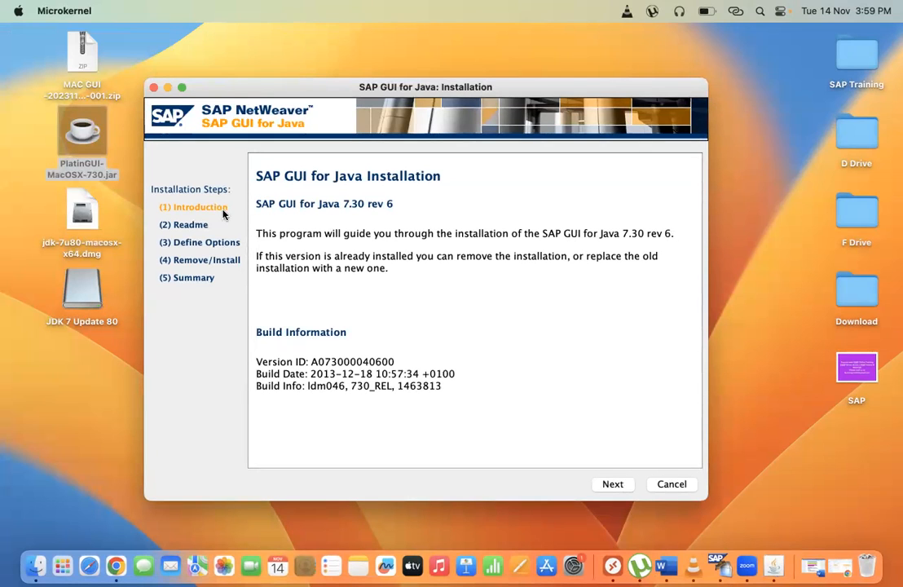
left_click(617, 486)
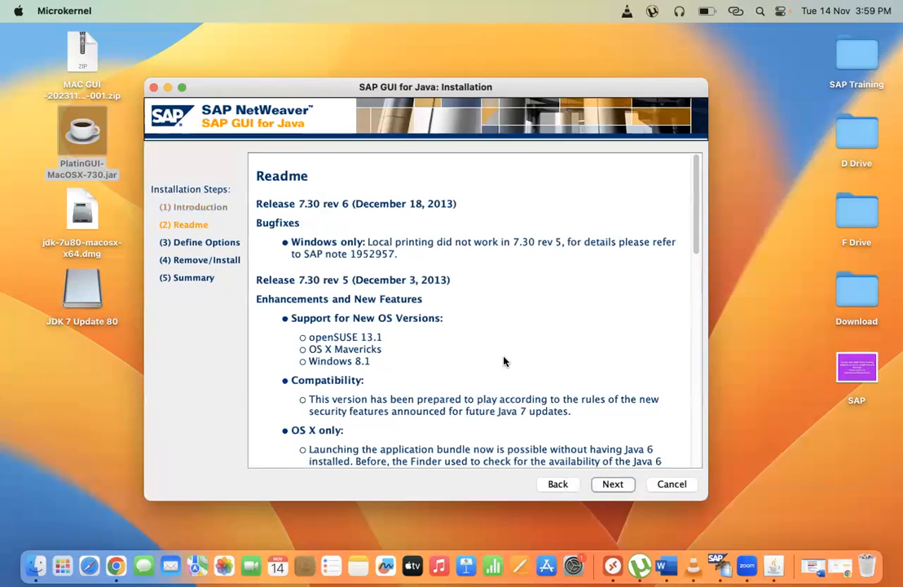
left_click(610, 485)
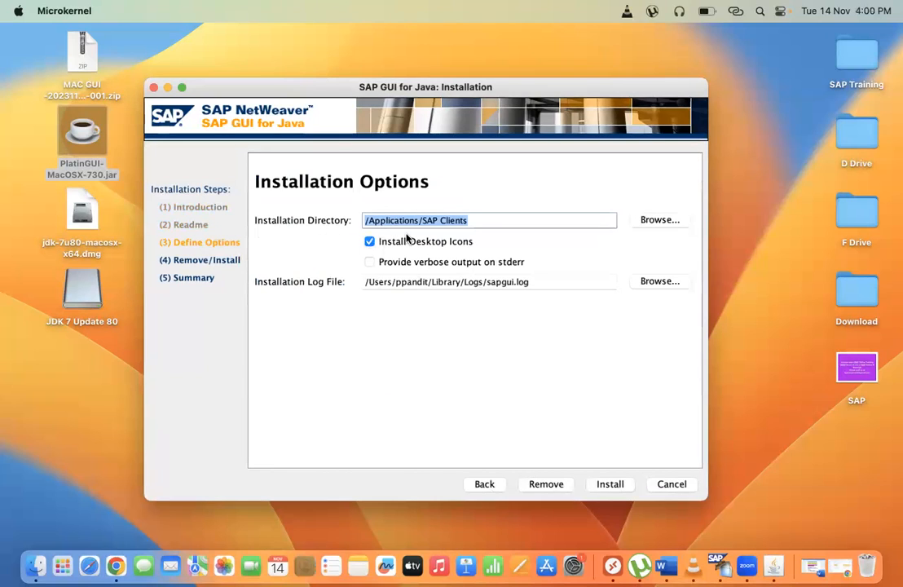
left_click(667, 222)
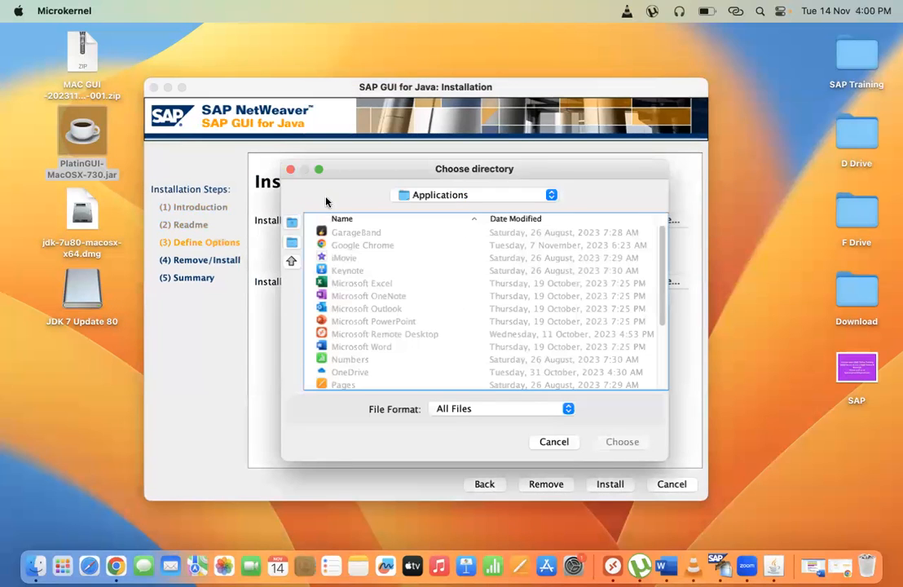
left_click(290, 169)
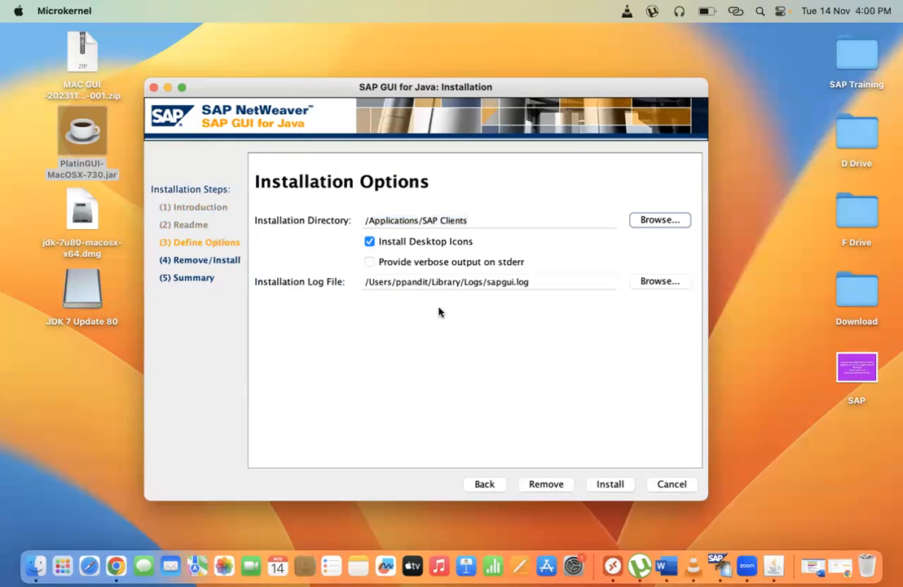
left_click(660, 282)
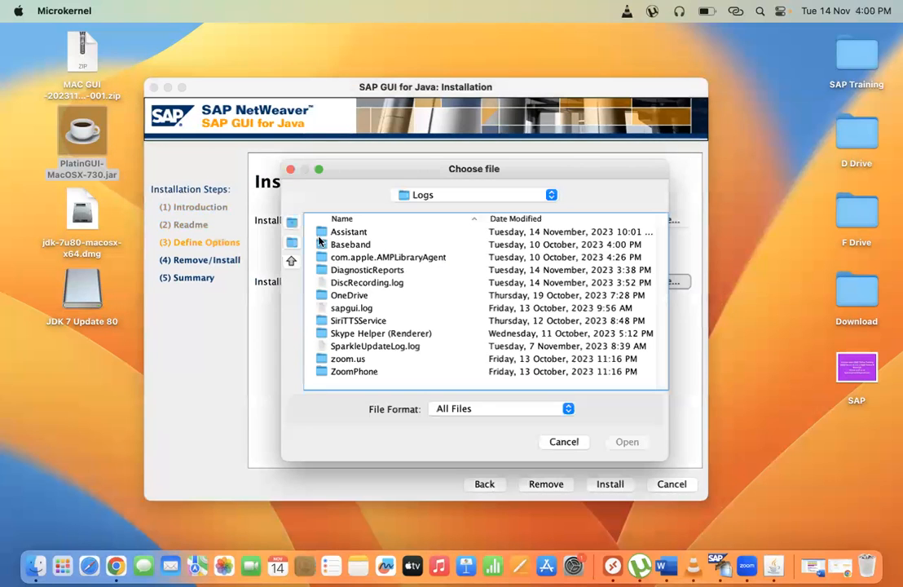
left_click(291, 169)
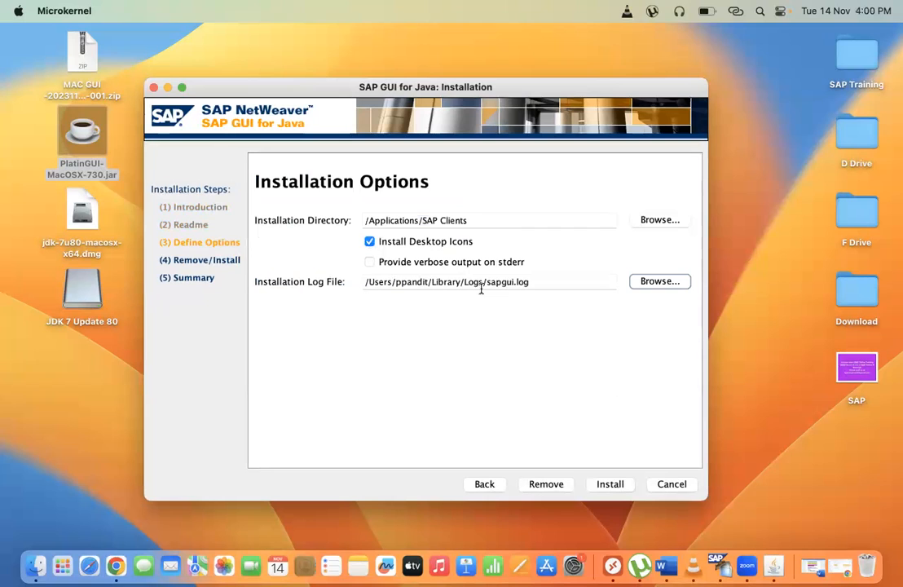
left_click(369, 241)
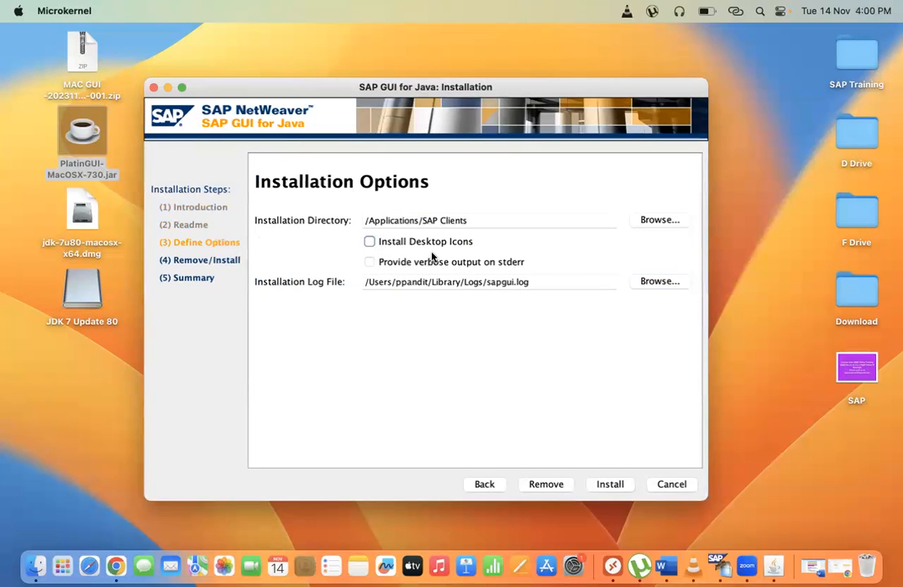
left_click(370, 243)
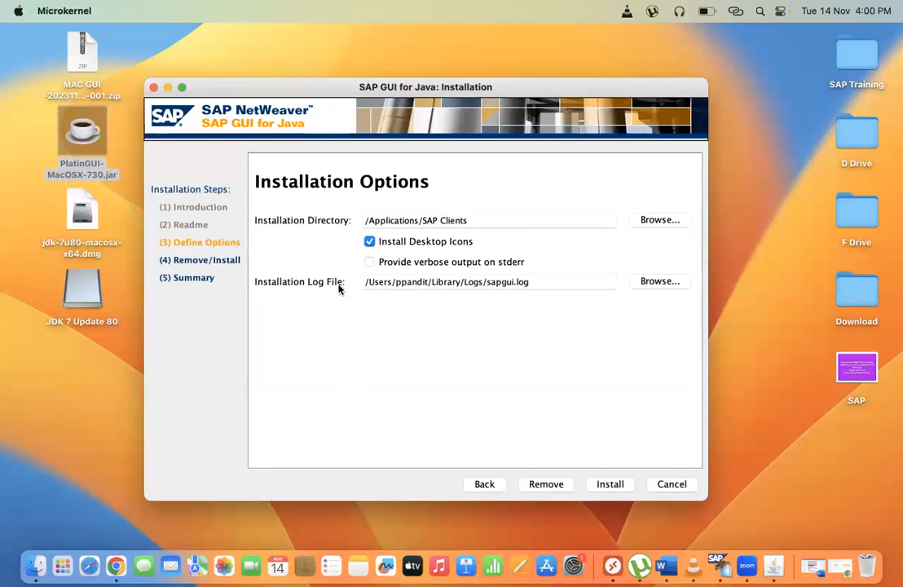
Step: Cancel the SAP GUI installer, then search Launchpad for 'sap' and launch SAPGUI 7.30rev6
left_click(672, 485)
left_click(330, 263)
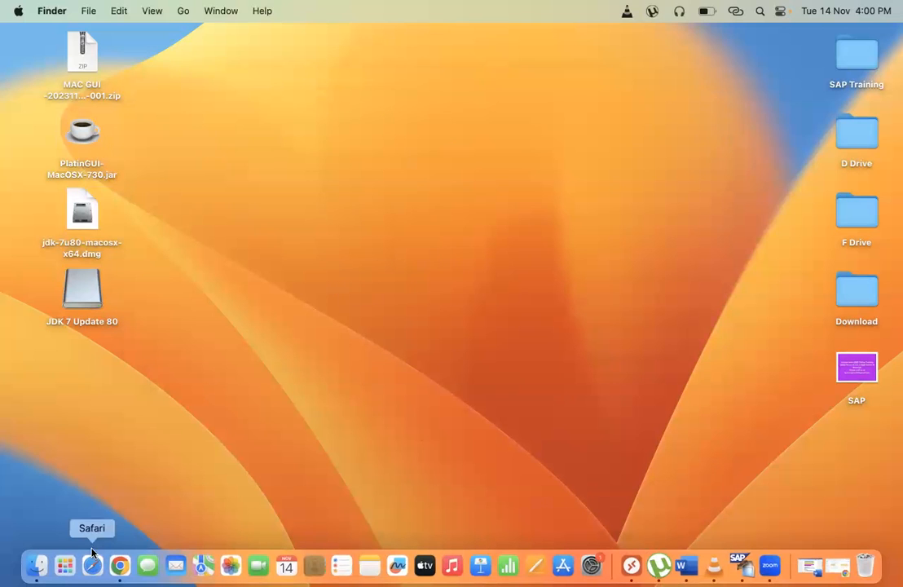
left_click(63, 569)
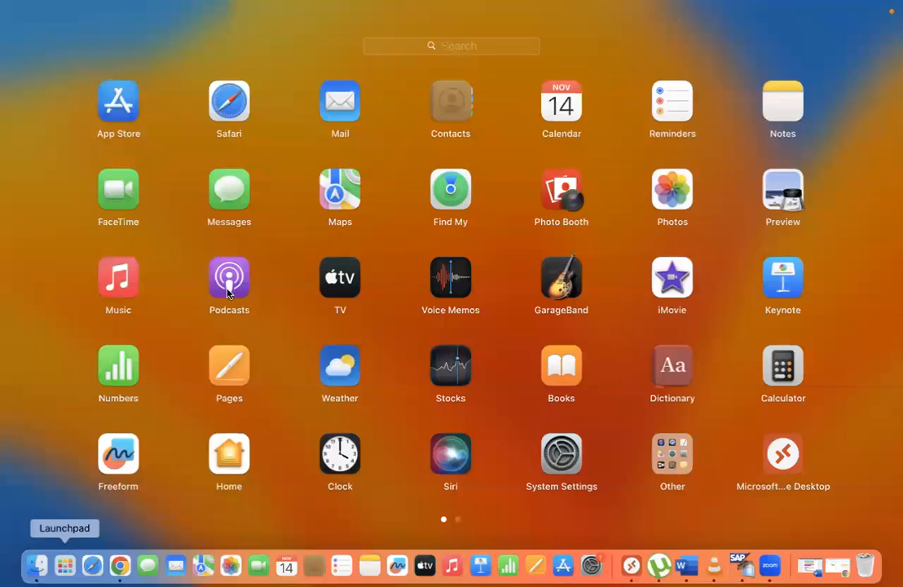
type("sp gu")
key("BackSpace")
key("BackSpace")
key("BackSpace")
key("BackSpace")
key("BackSpace")
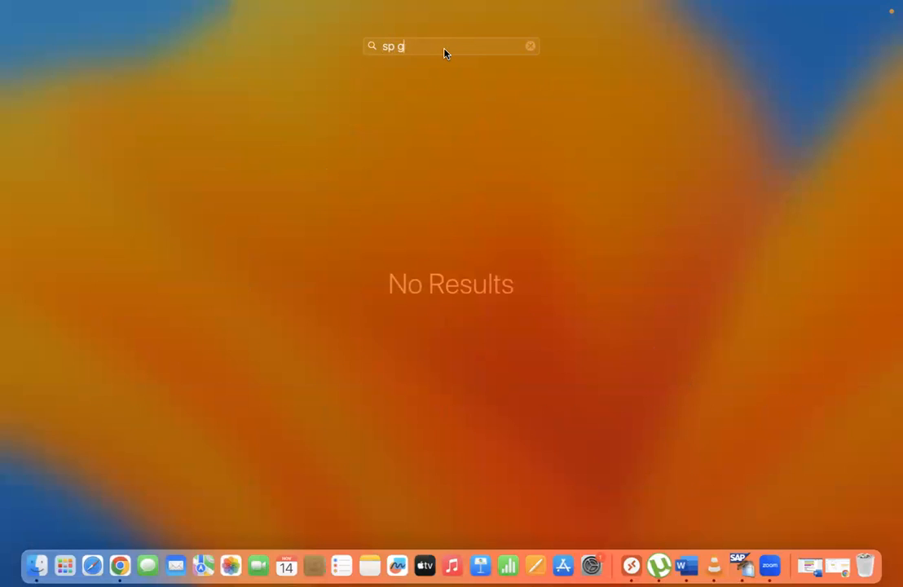
type("sap")
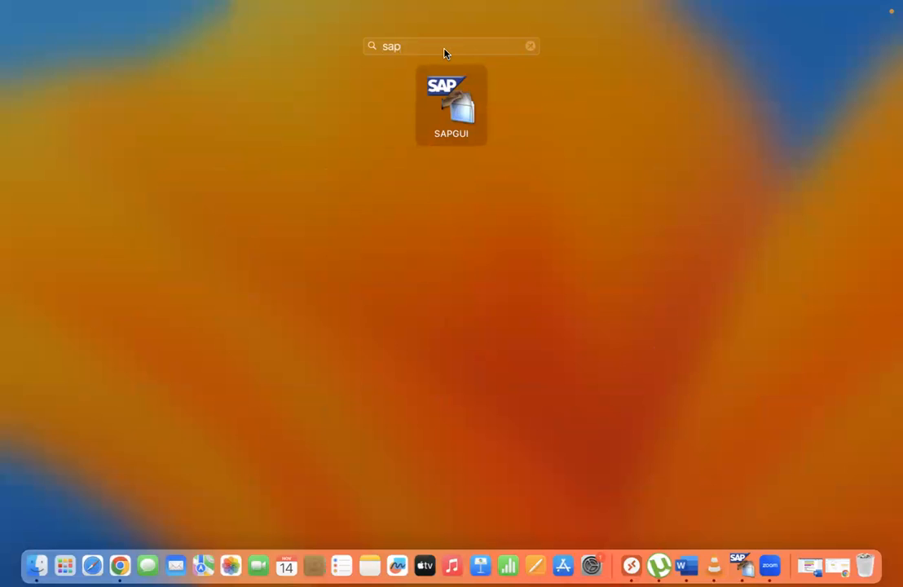
left_click(459, 131)
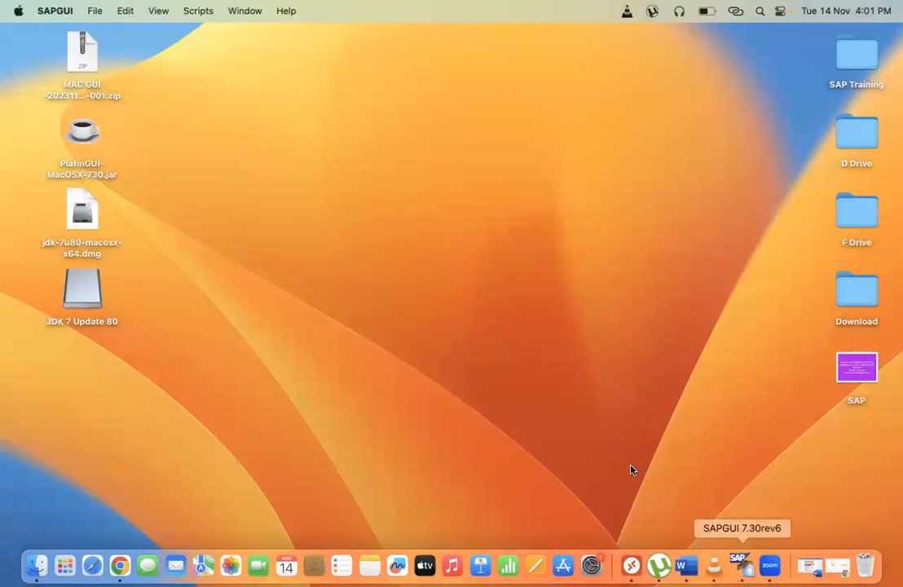
Step: Open SAP Logon from the File menu and select the Connections folder
left_click(97, 12)
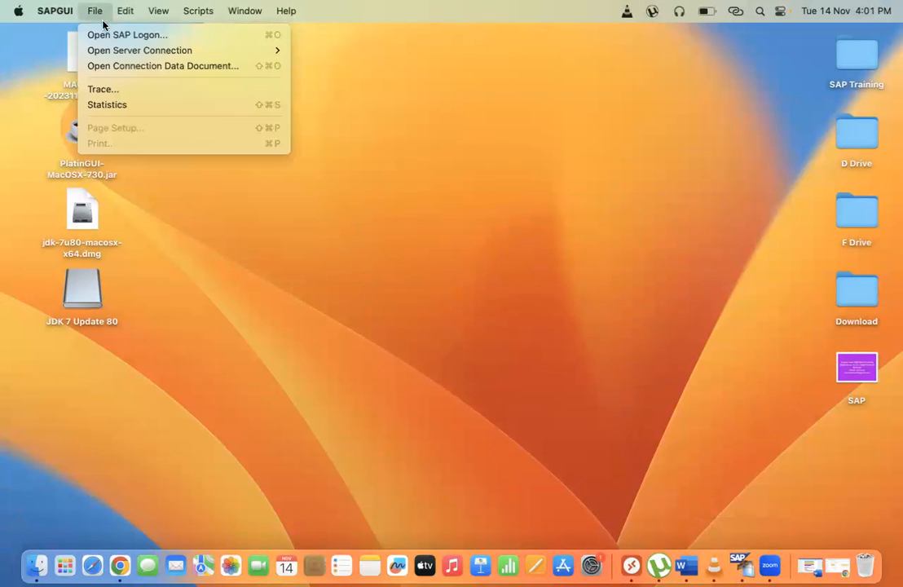
left_click(106, 36)
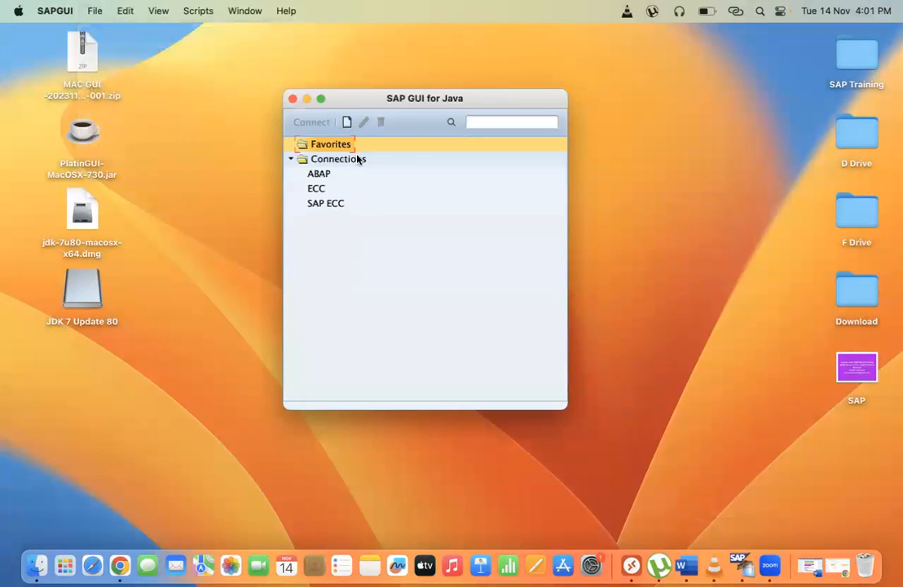
left_click_drag(348, 98, 321, 93)
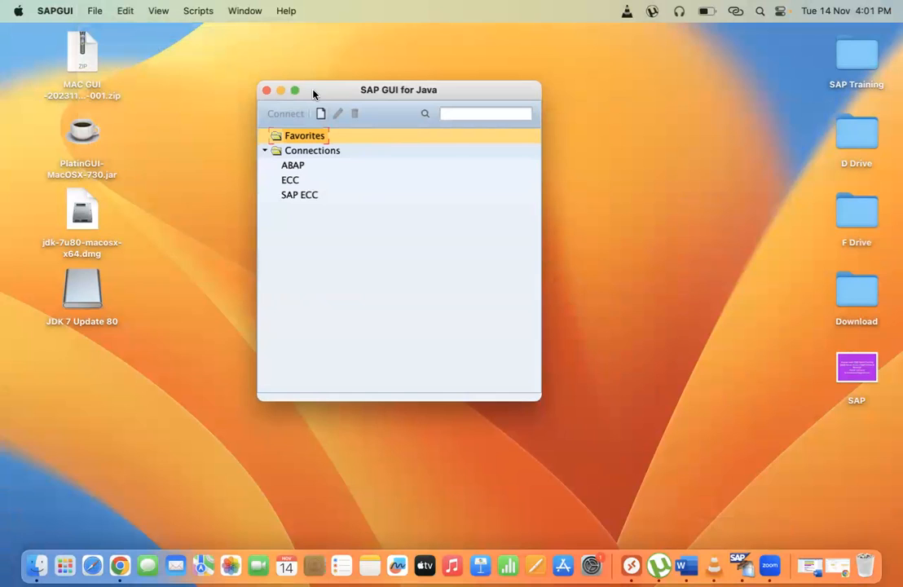
left_click(332, 152)
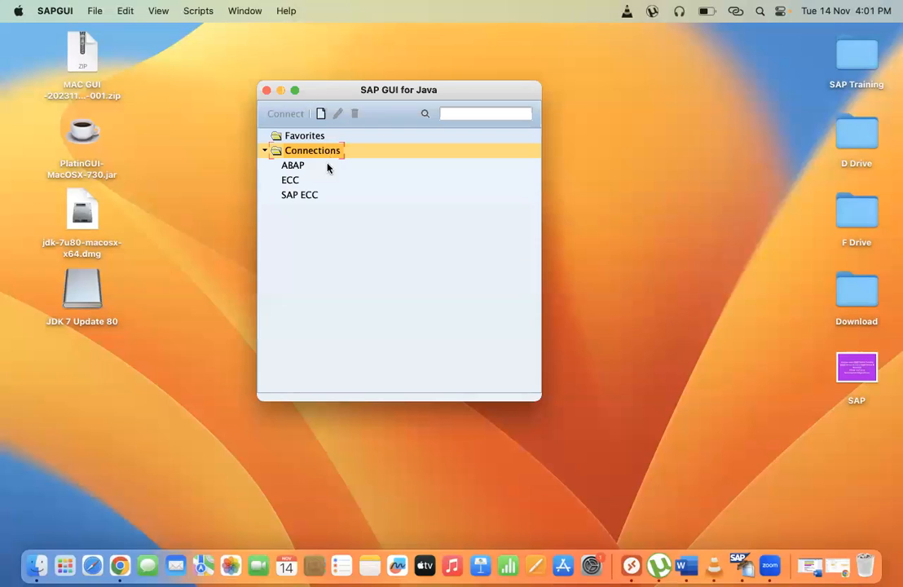
Step: Add a new connection with the description 'SAP ECC R/3'
left_click(321, 114)
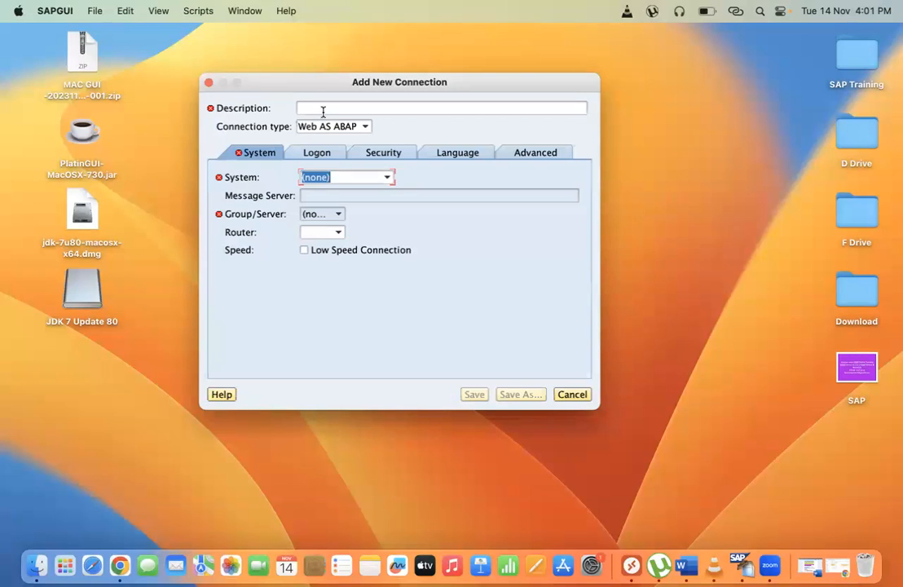
left_click(323, 111)
type("sap")
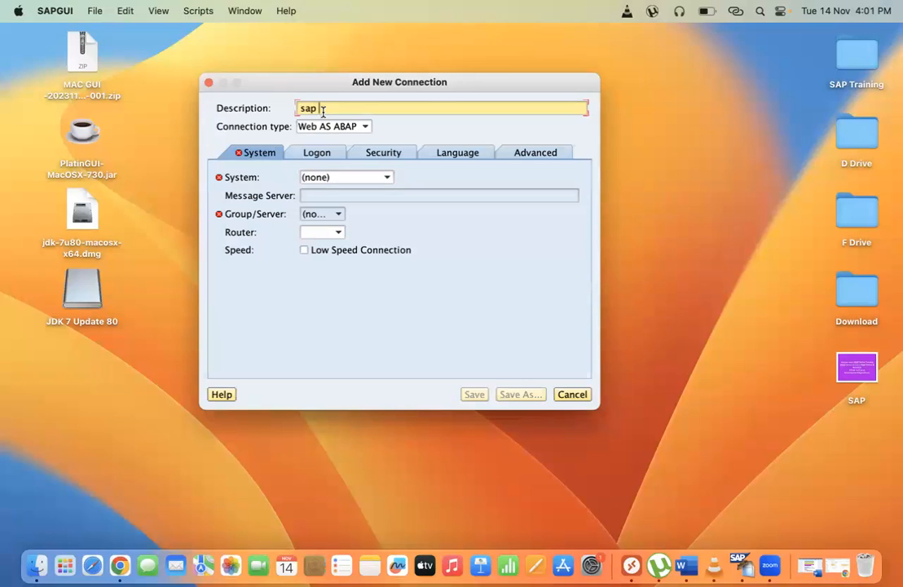
key("BackSpace")
key("BackSpace")
key("BackSpace")
key("BackSpace")
type("SAP ECC R/3")
Step: Review the Logon, Security, Language and Advanced tabs and turn on Expert Mode
left_click(316, 152)
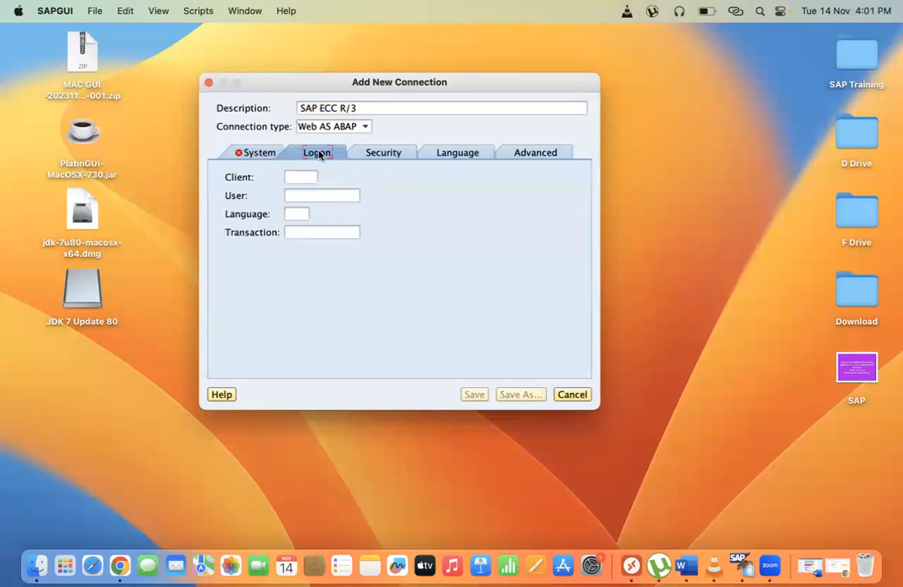
left_click(388, 154)
left_click(468, 157)
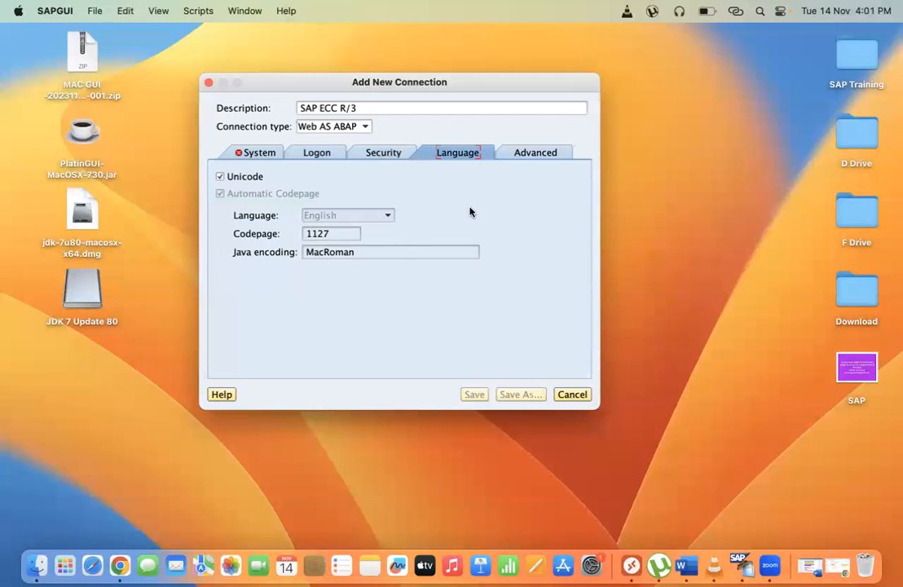
left_click(551, 152)
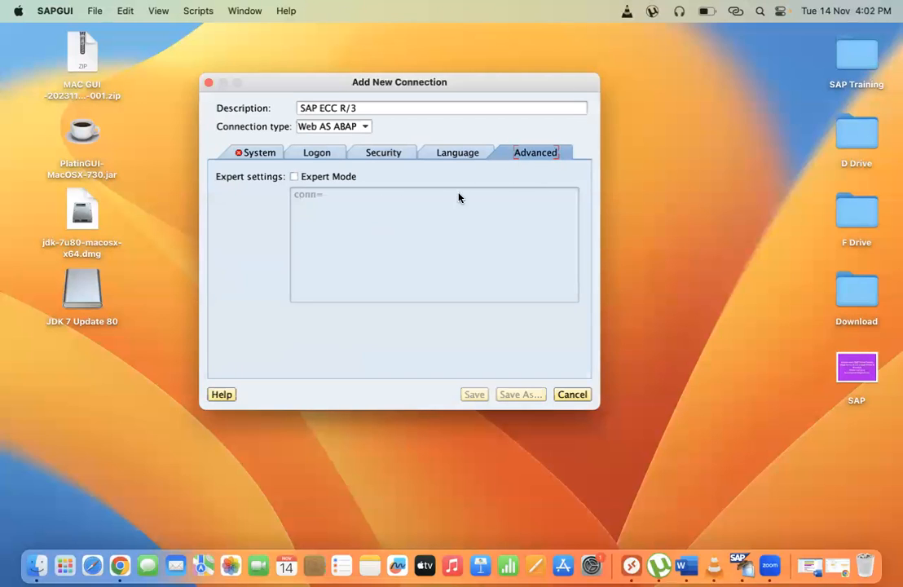
left_click(294, 177)
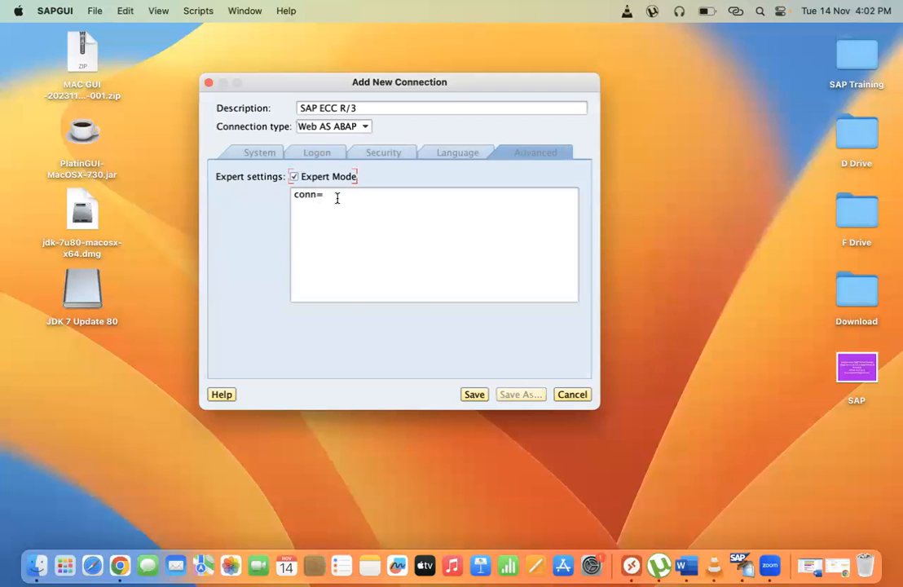
left_click_drag(295, 83, 486, 199)
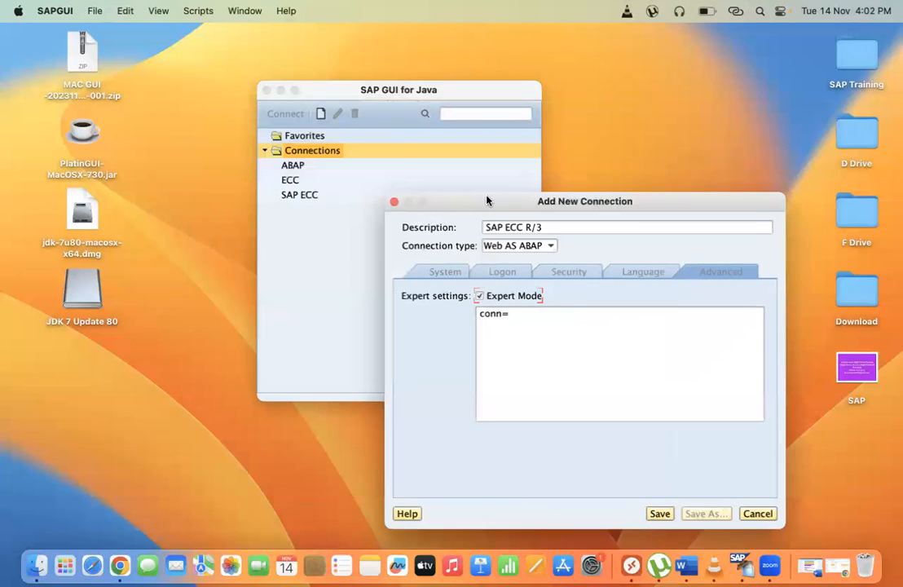
Step: Copy the conn string from the existing SAP ECC connection's settings
left_click(298, 194)
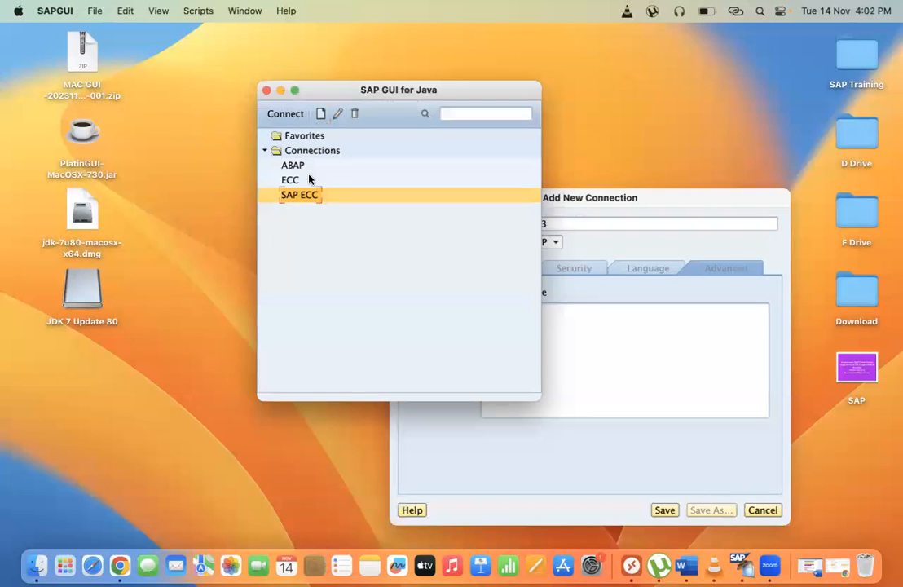
left_click(338, 113)
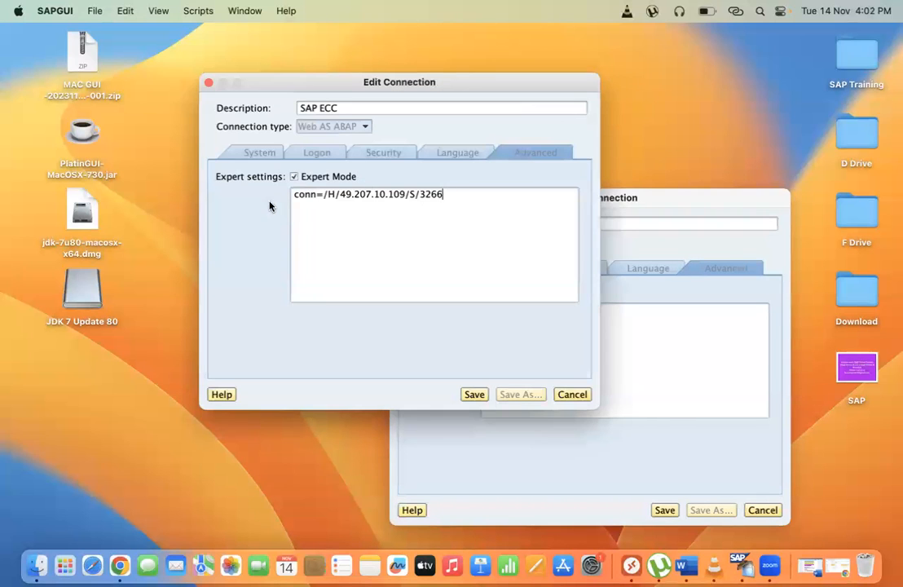
key("super+a")
key("super+c")
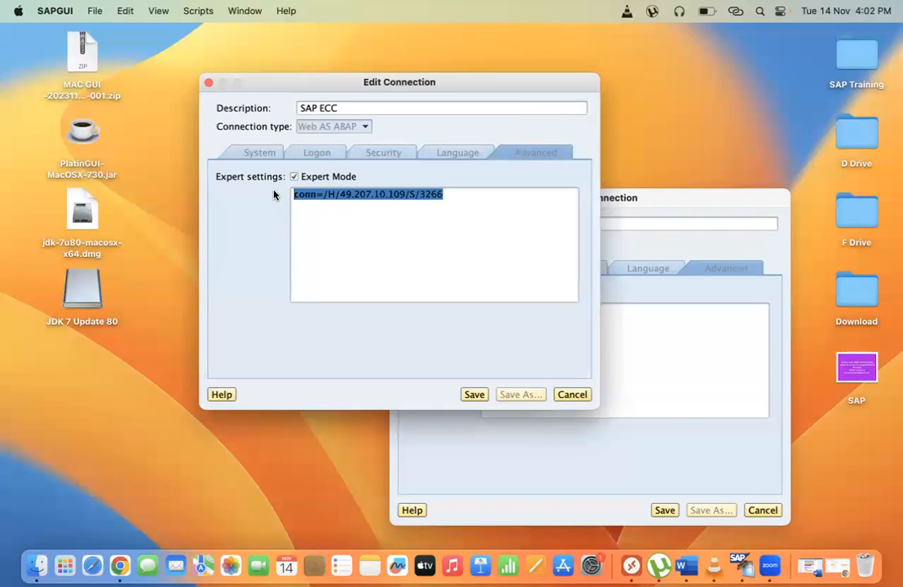
left_click(207, 85)
Step: Paste conn=/H/49.207.10.109/S/3266 into the new connection and save SAP ECC R/3
left_click(648, 201)
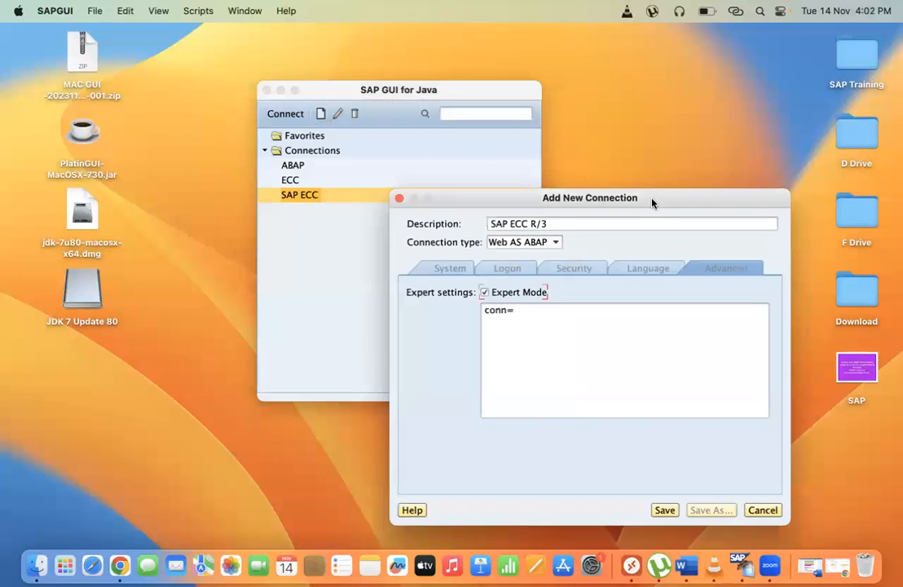
left_click_drag(652, 203, 511, 154)
left_click_drag(392, 260, 336, 264)
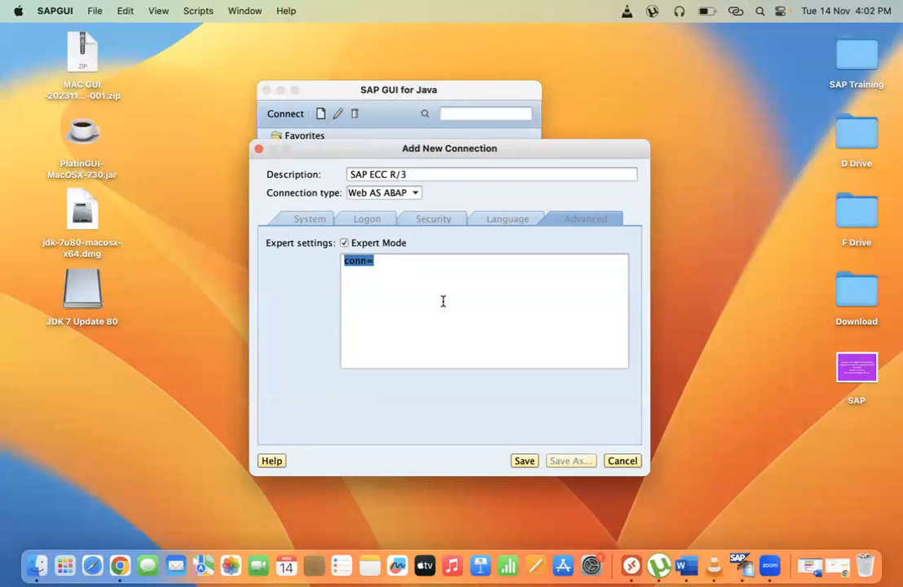
key("super+v")
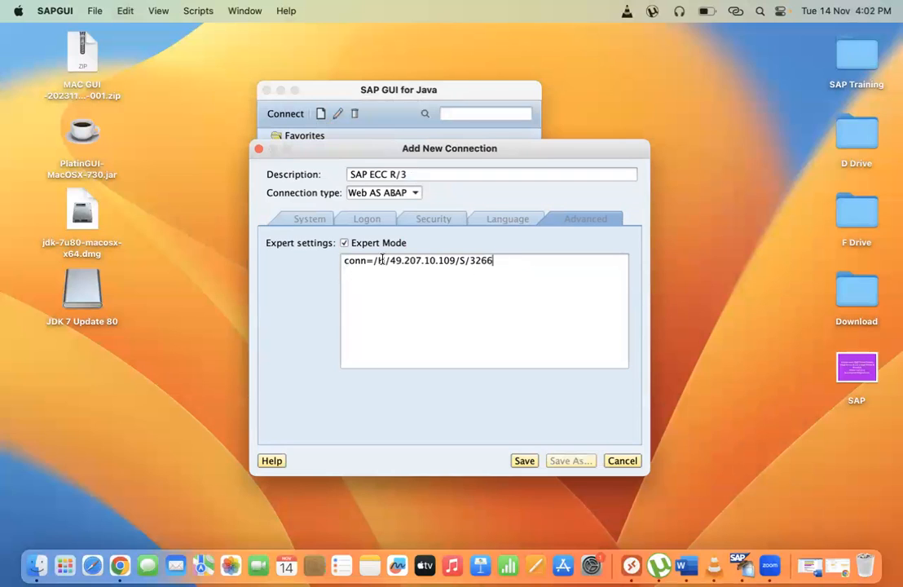
left_click(524, 462)
left_click_drag(327, 95, 353, 92)
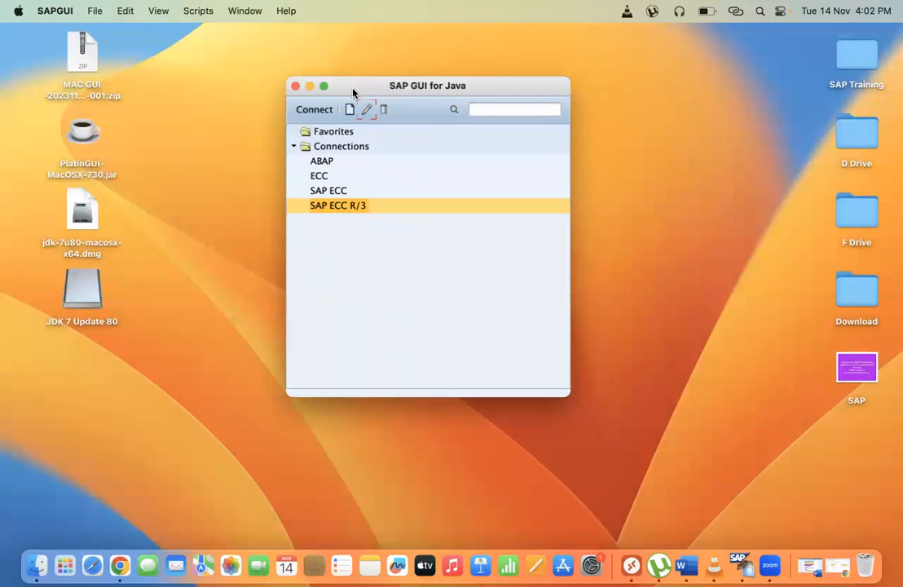
Step: Connect via SAP ECC R/3 to the EH7 client 800 logon, minimize it, and switch to Chrome
double_click(352, 206)
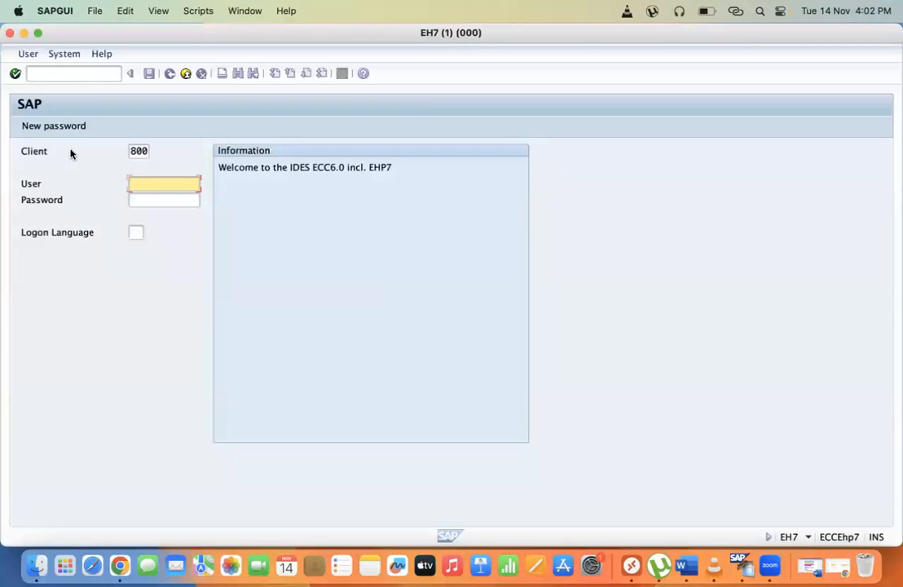
left_click(25, 34)
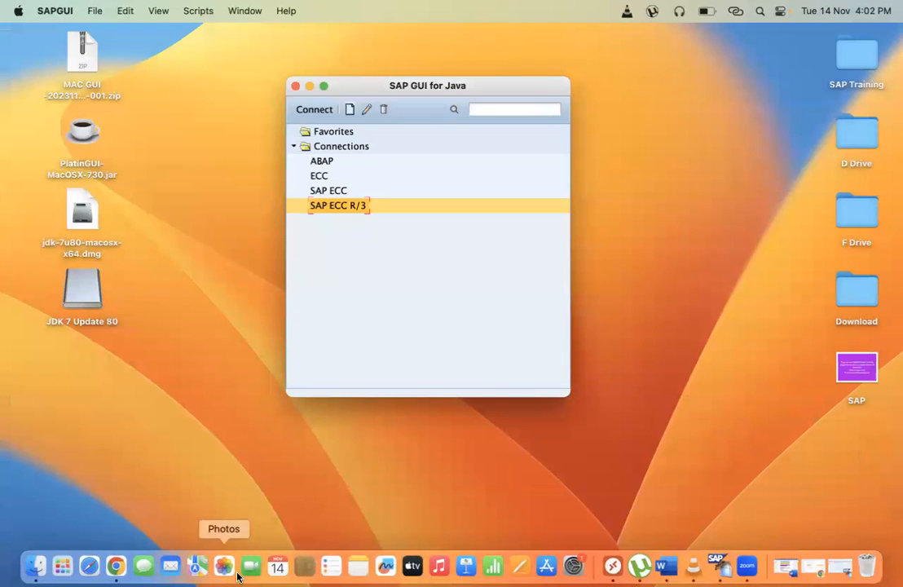
left_click(117, 565)
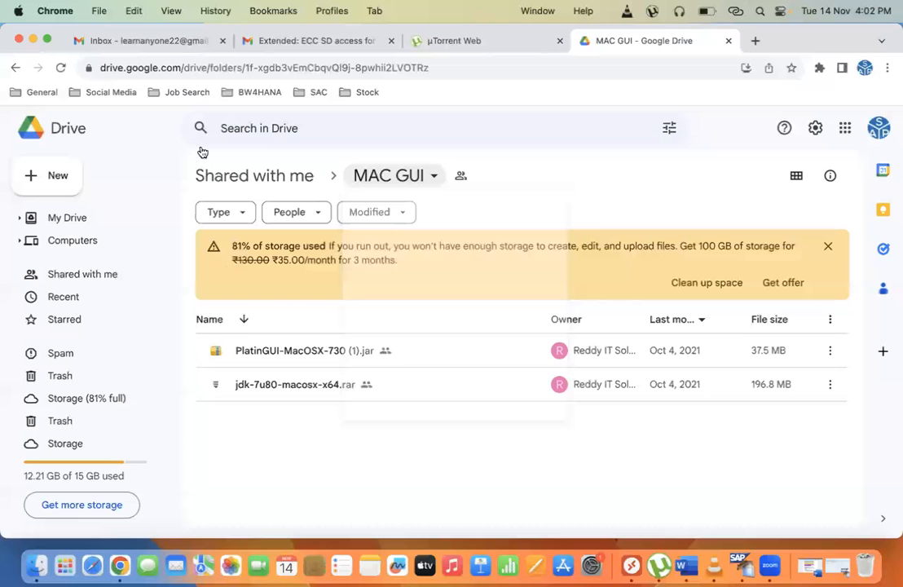
Step: Open the 'Extended: ECC SD access' email, select the user name, and return to SAP GUI's connections
left_click(298, 40)
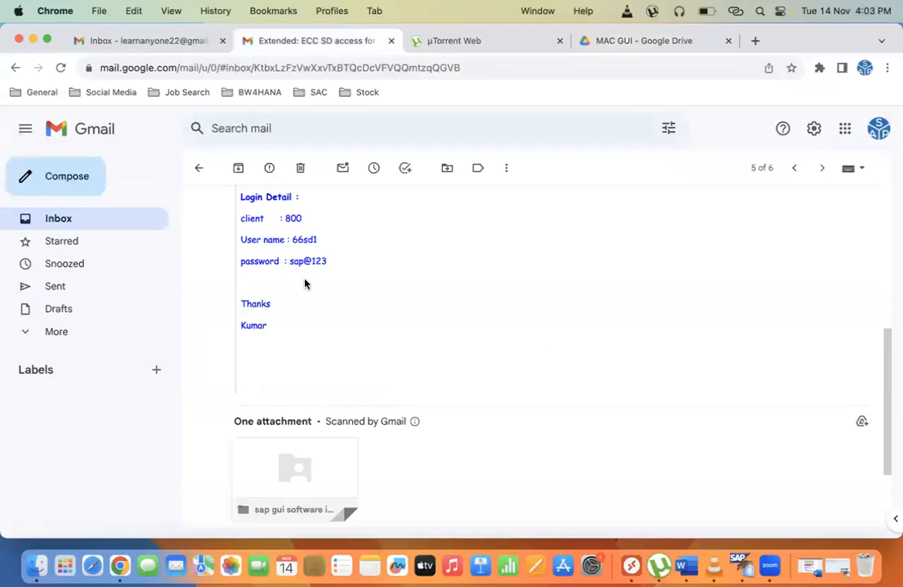
left_click_drag(320, 240, 292, 240)
left_click(740, 564)
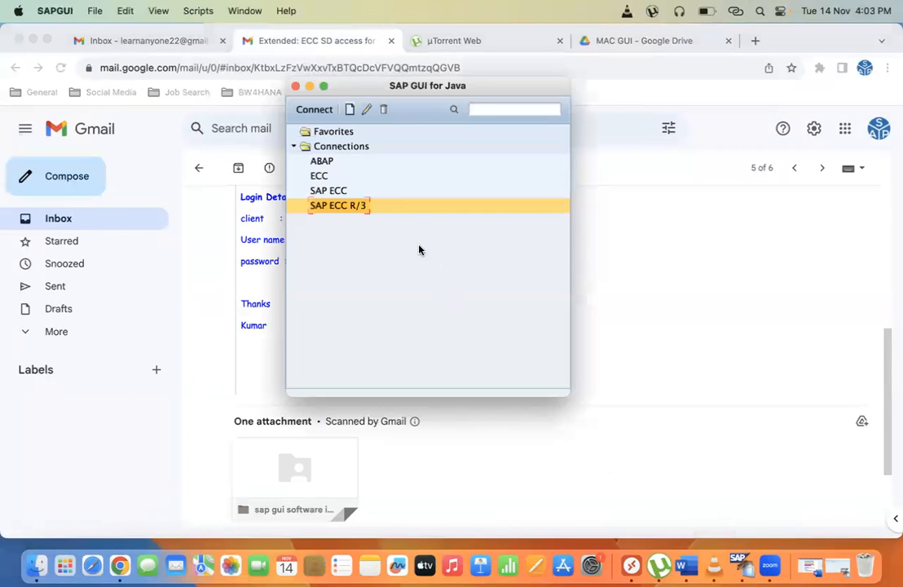
left_click(34, 41)
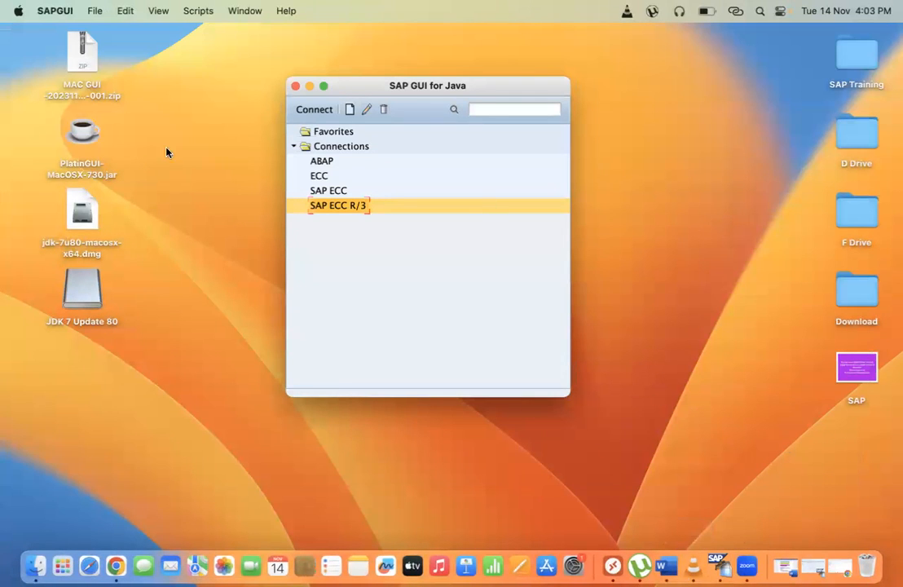
Step: Open the SAP ECC R/3 connection and submit a logon with the user ID and password
double_click(332, 207)
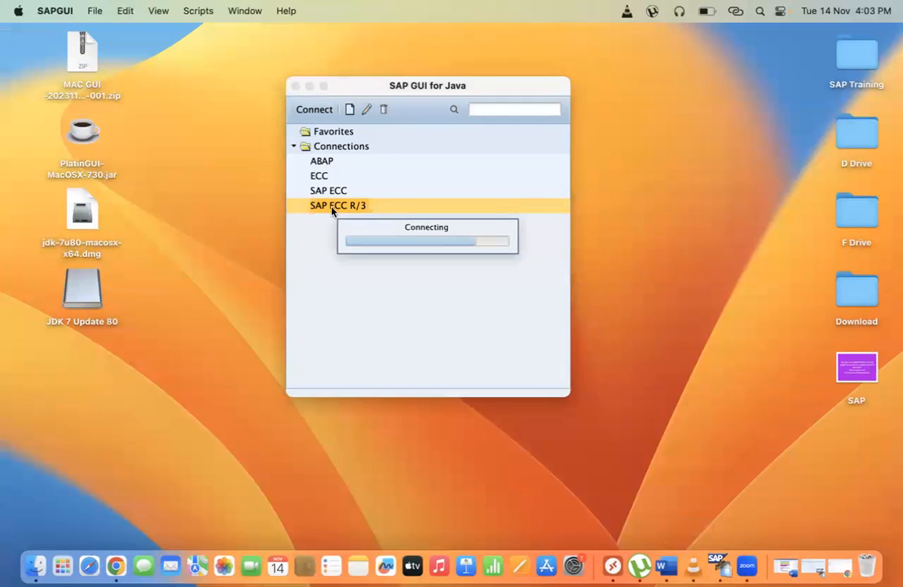
type("66sd1")
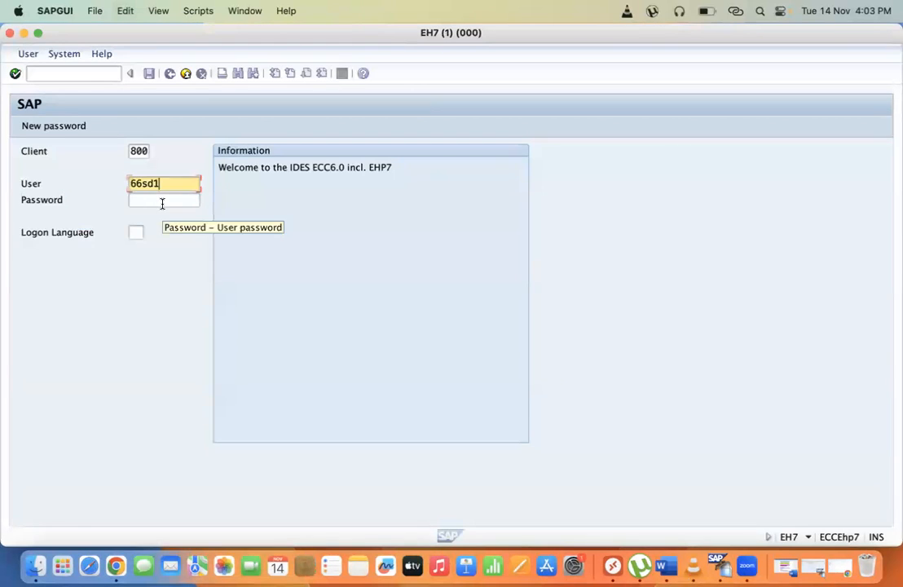
left_click(162, 203)
type("******")
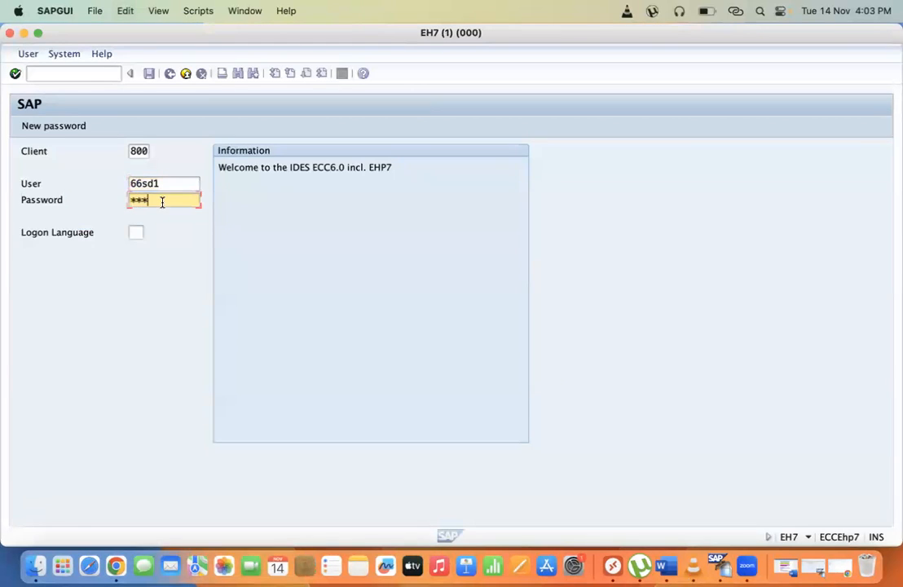
type("**")
key("Return")
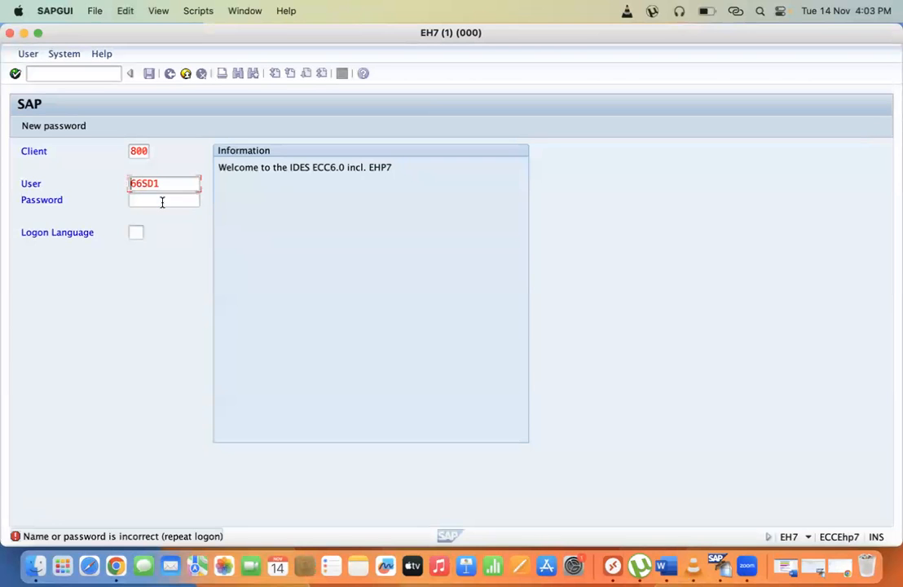
Step: Copy the logon password from the Gmail login-details message
left_click(24, 33)
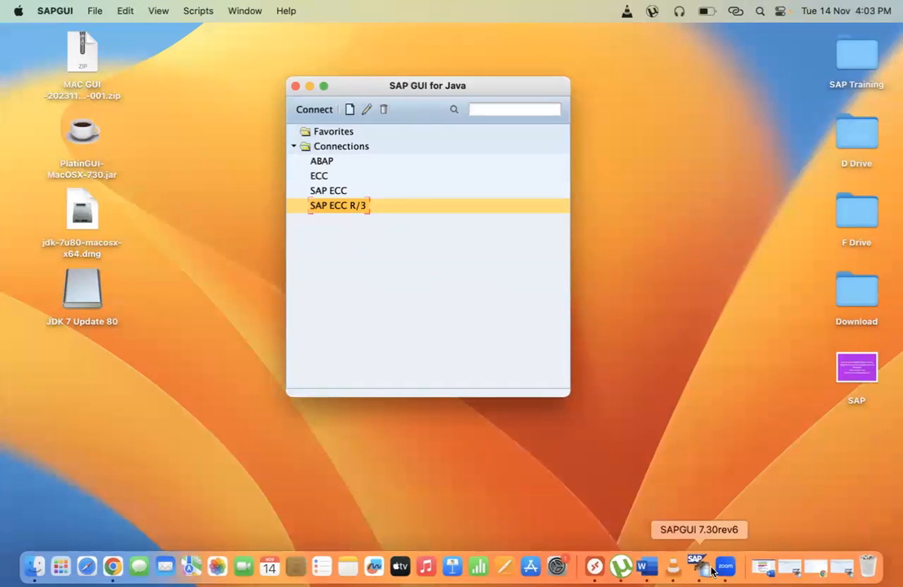
left_click(112, 566)
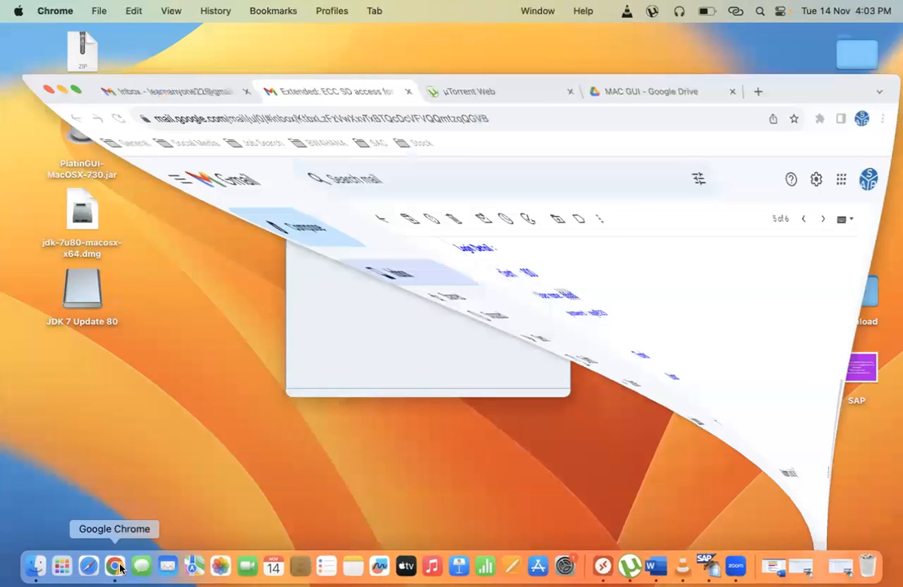
left_click_drag(290, 261, 329, 262)
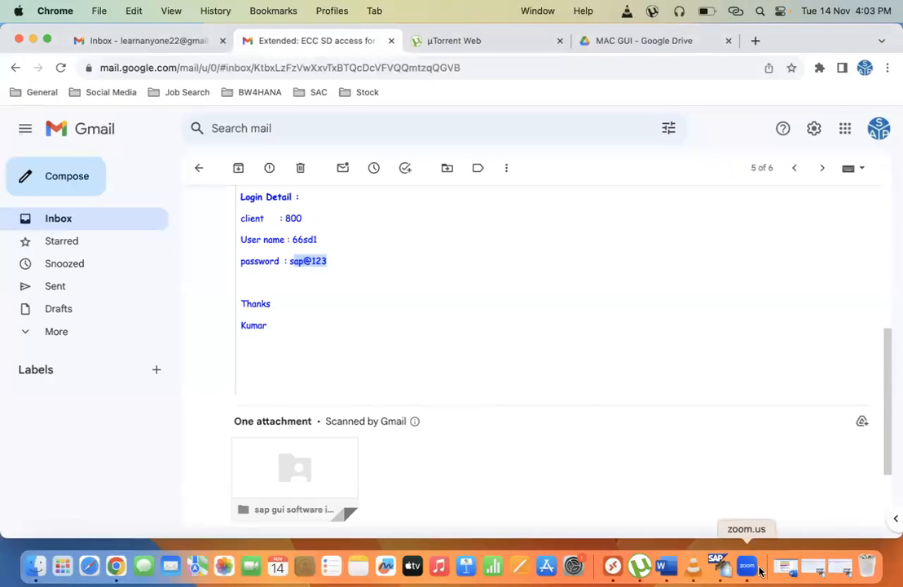
left_click(698, 563)
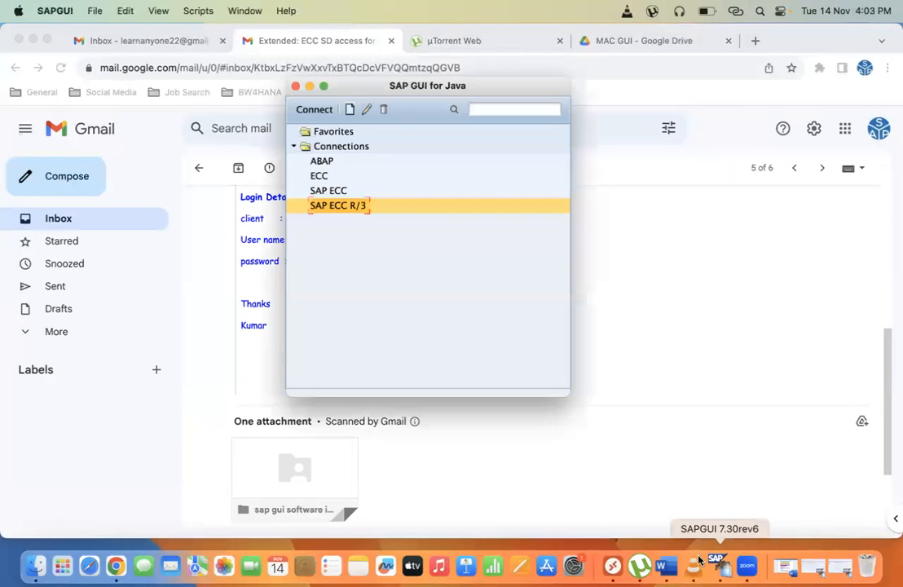
Step: Reopen the SAP ECC R/3 connection and log on with the stored user name and password
double_click(342, 205)
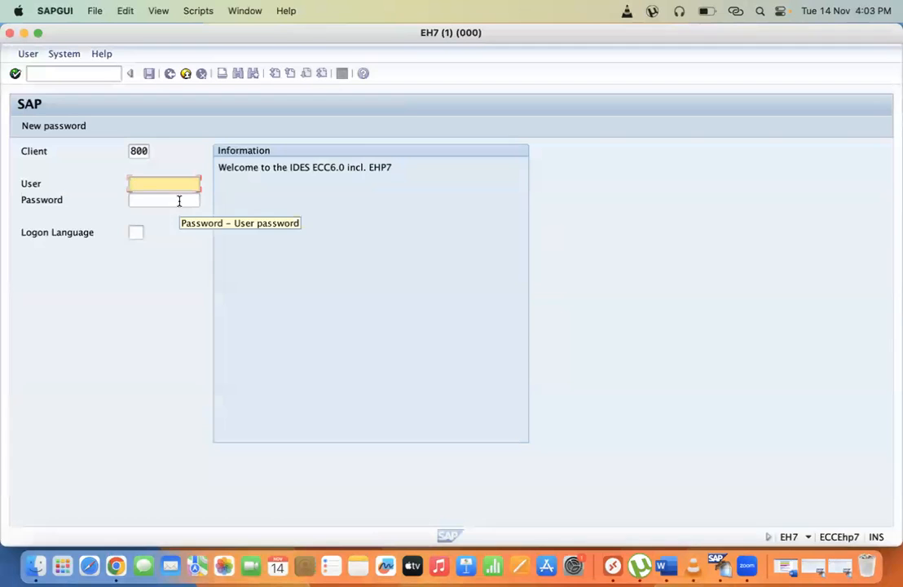
key("super+v")
left_click(179, 204)
key("super+Tab")
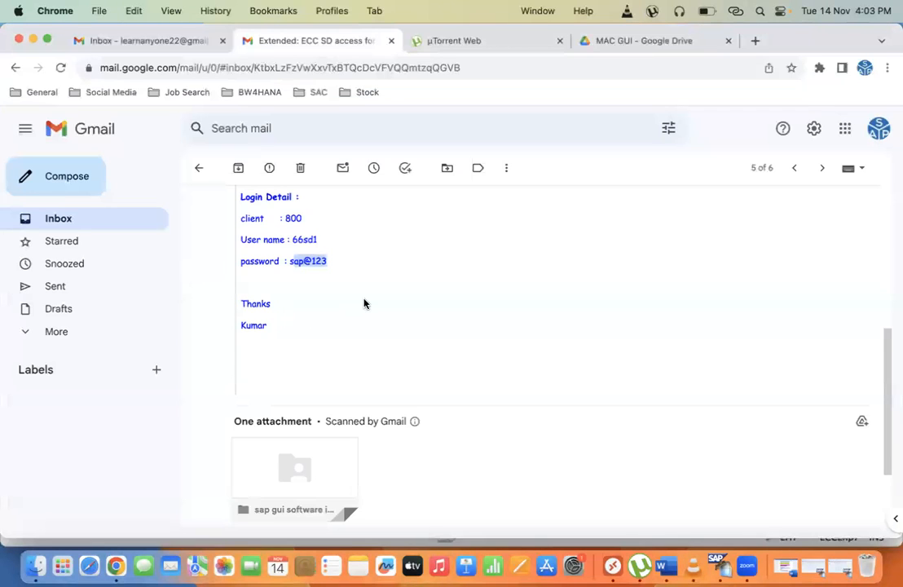
key("super+Tab")
left_click(147, 184)
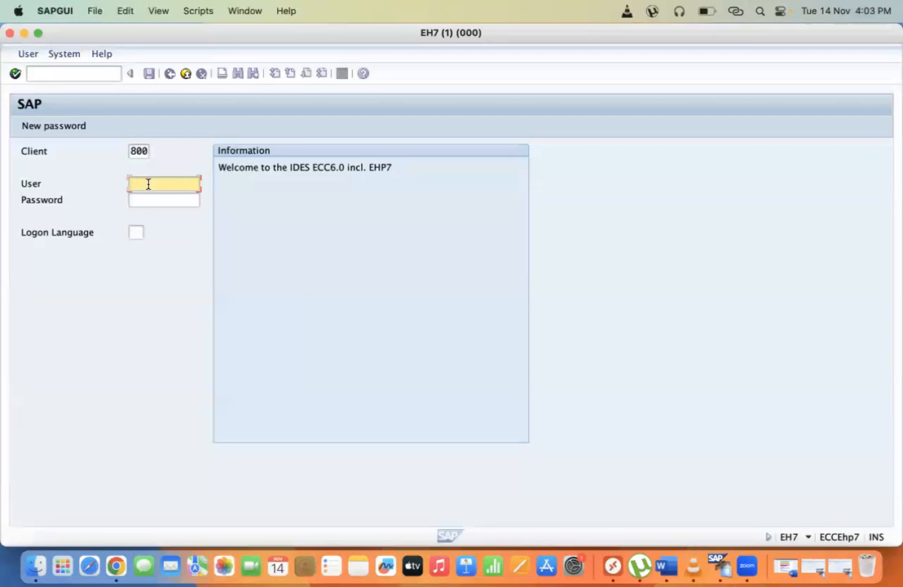
left_click(147, 184)
key("Down")
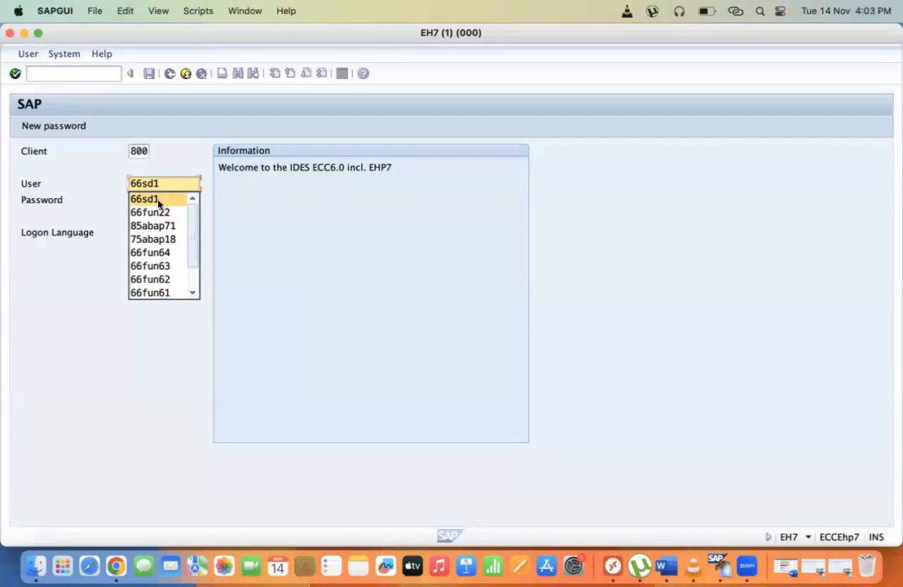
left_click(156, 202)
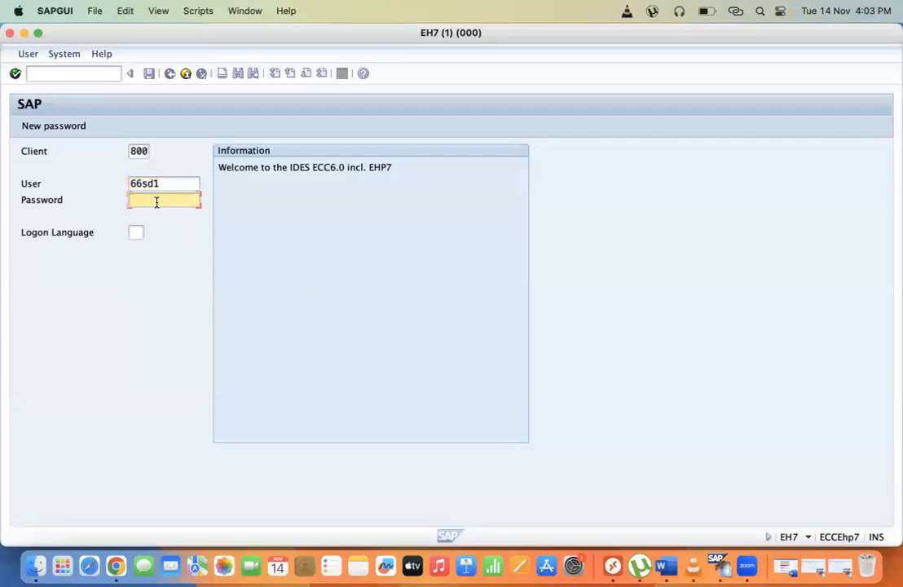
type("********")
key("Return")
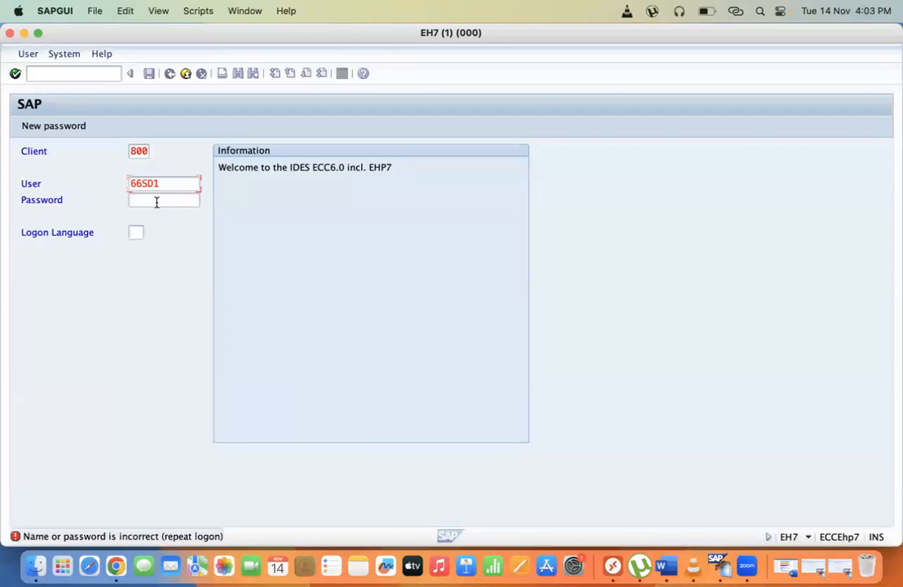
Step: Retry the password, log on to client 800, and confirm the failed-attempts notice
left_click(156, 202)
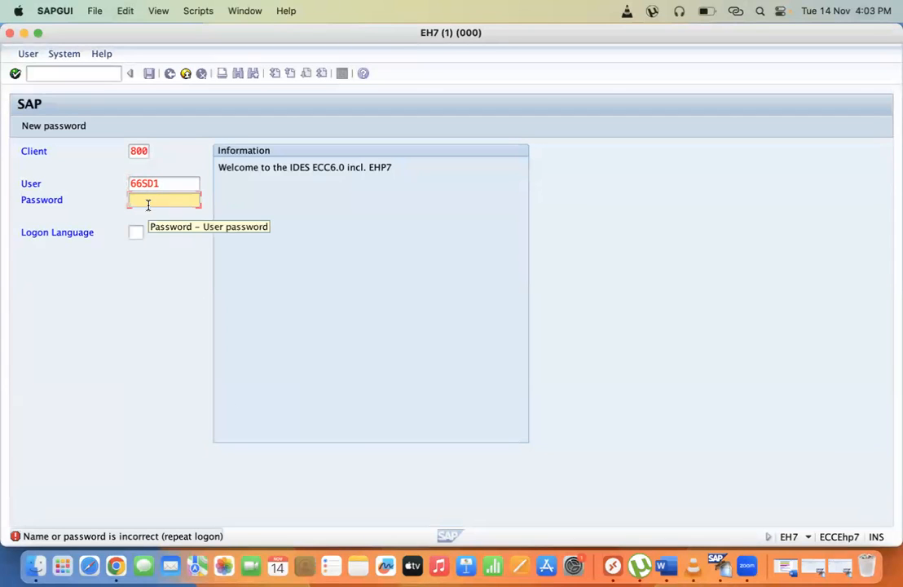
type("*******")
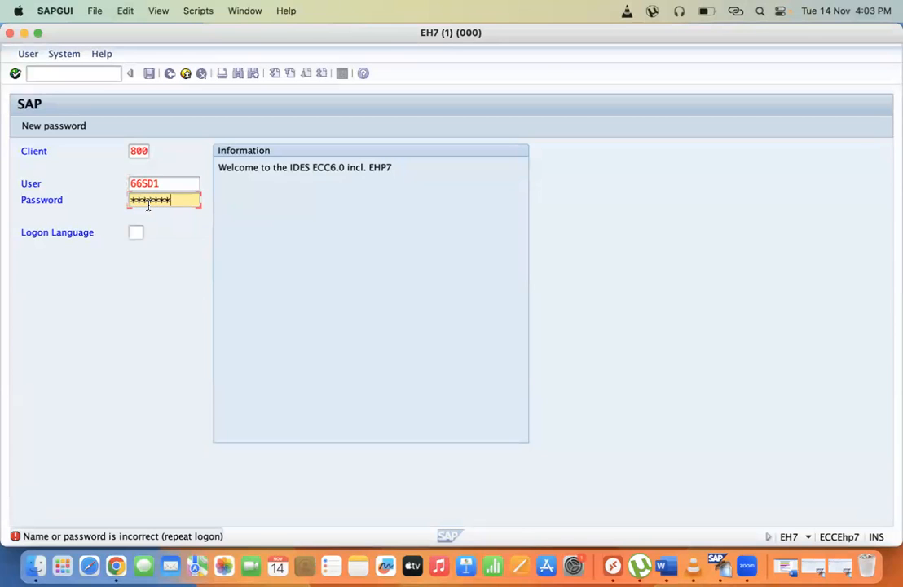
key("Return")
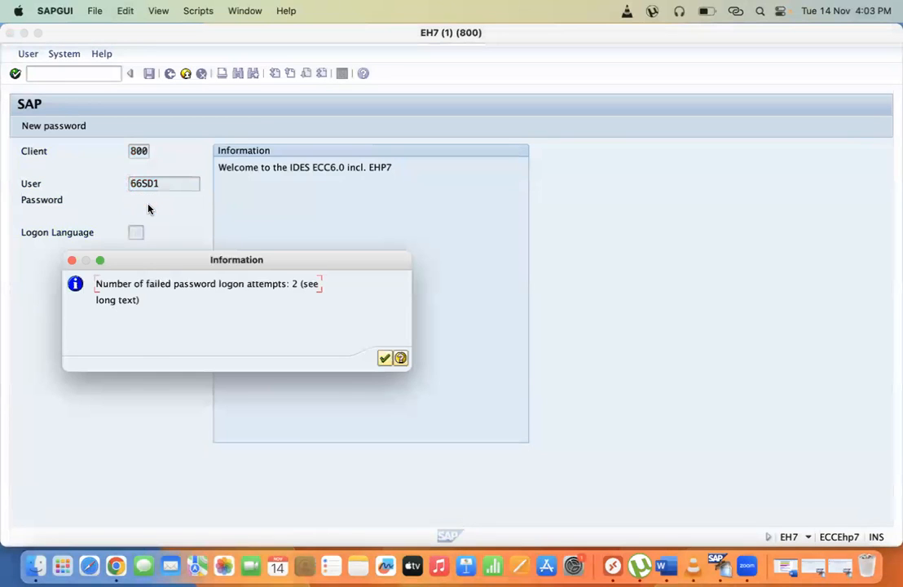
left_click(384, 358)
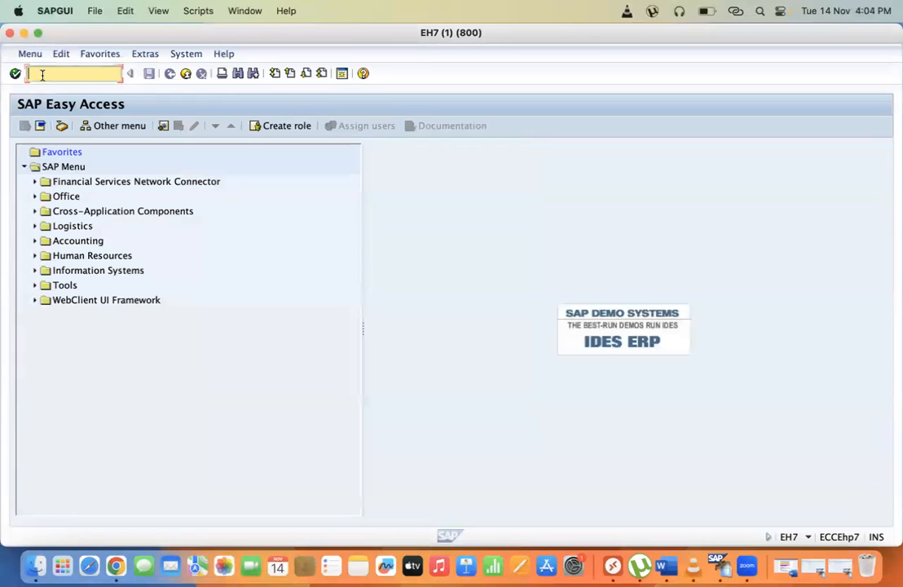
Step: In SE11, display table MARA and list its entries
type("se11")
key("Return")
type("mara")
left_click(71, 346)
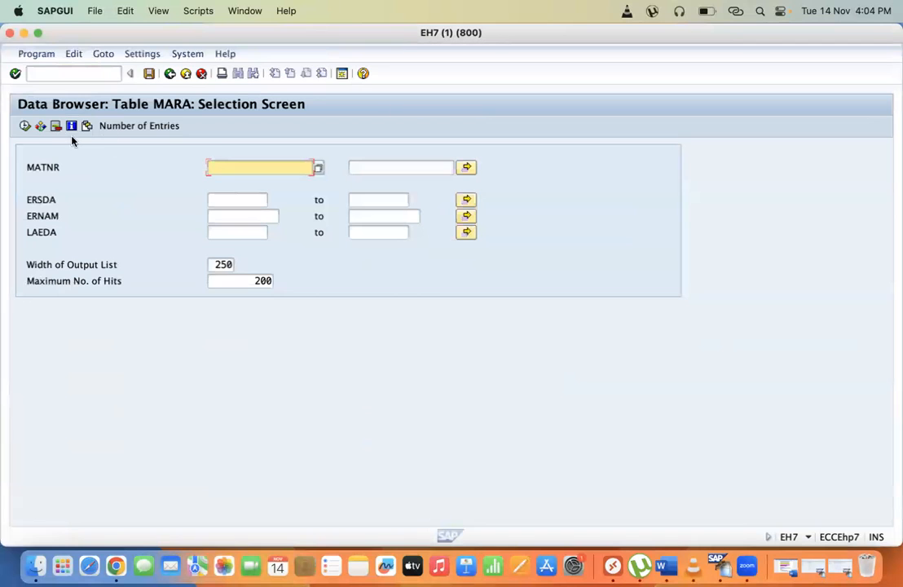
left_click(26, 126)
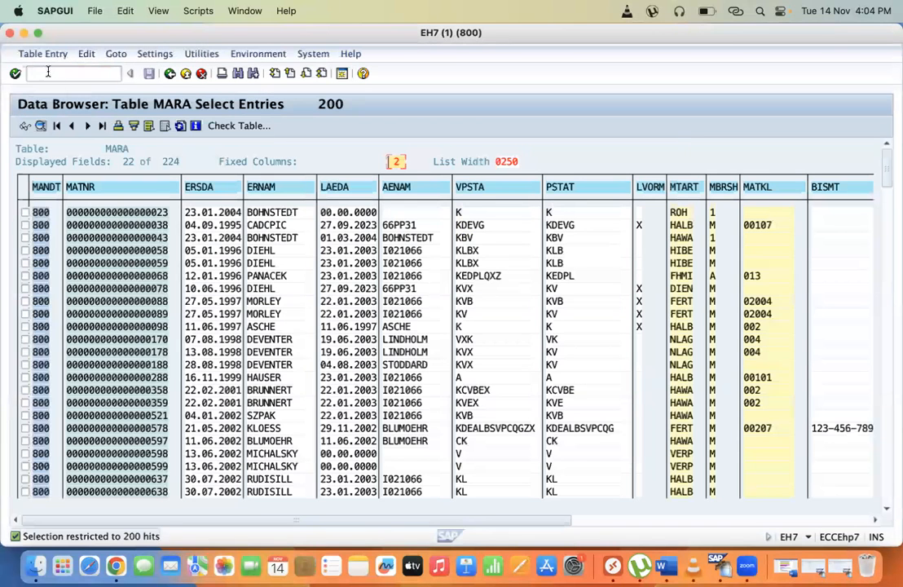
Step: Minimize the SAP session and Gmail windows, then open the SAP image on the desktop
left_click(23, 34)
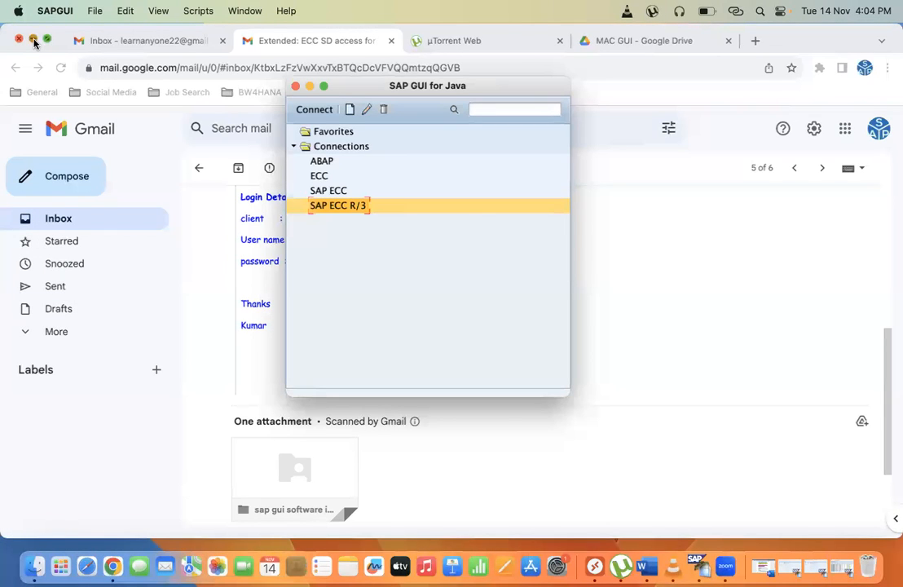
left_click(33, 41)
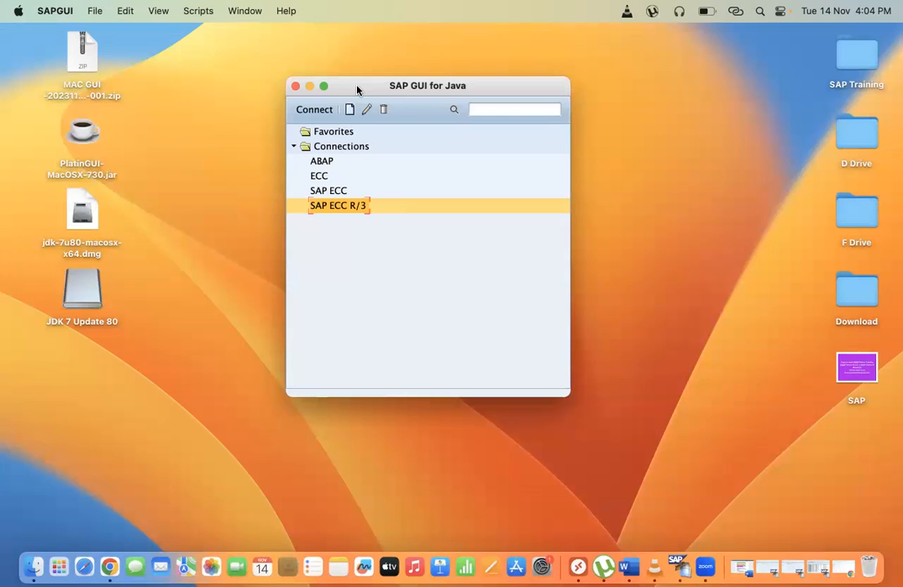
double_click(856, 369)
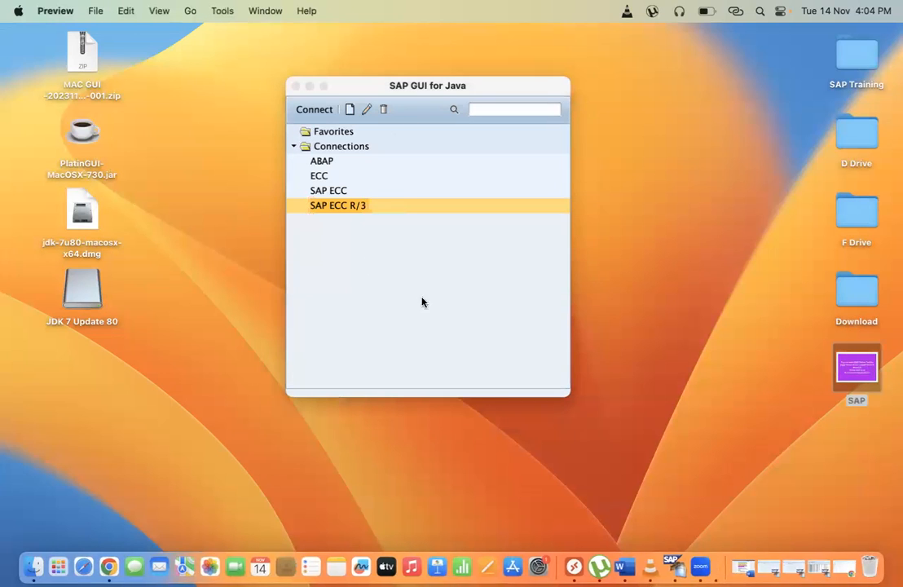
Step: Enlarge the Preview image window, center it on screen, then return to the desktop
double_click(216, 38)
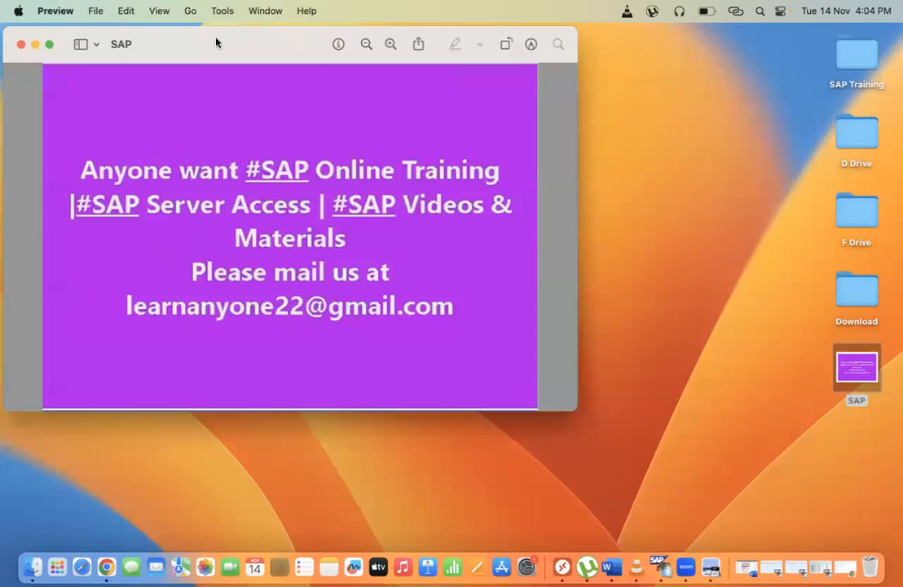
left_click_drag(201, 44, 323, 58)
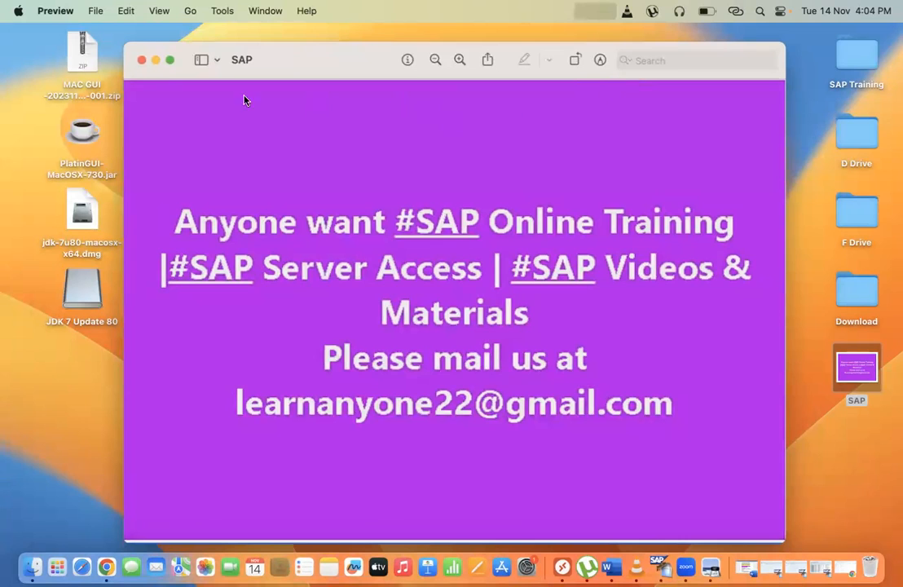
left_click(116, 38)
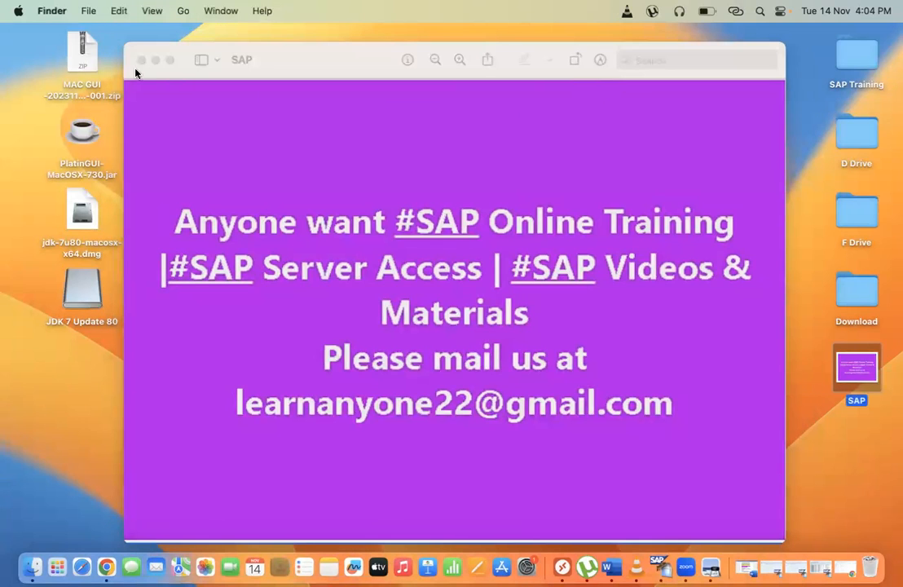